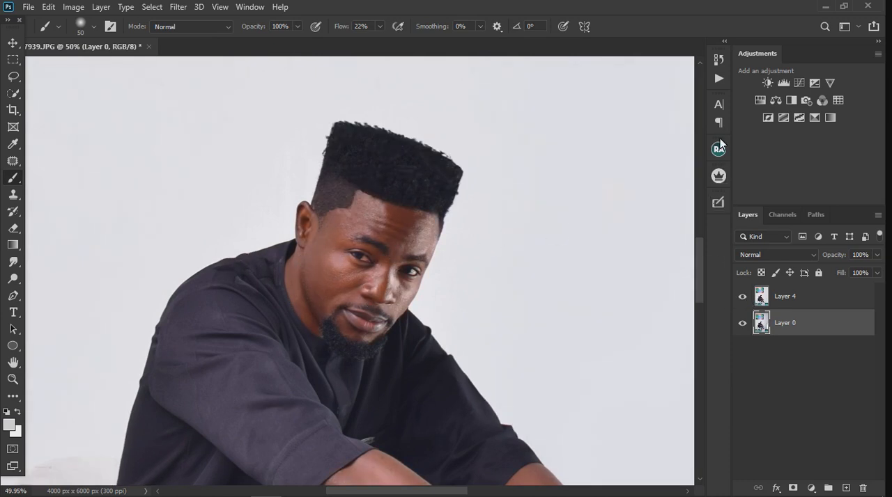
- Run Ultimate Retouch's 2 Gaussian frequency separation on Layer 4 with a blur radius of 5 pixels
click(819, 305)
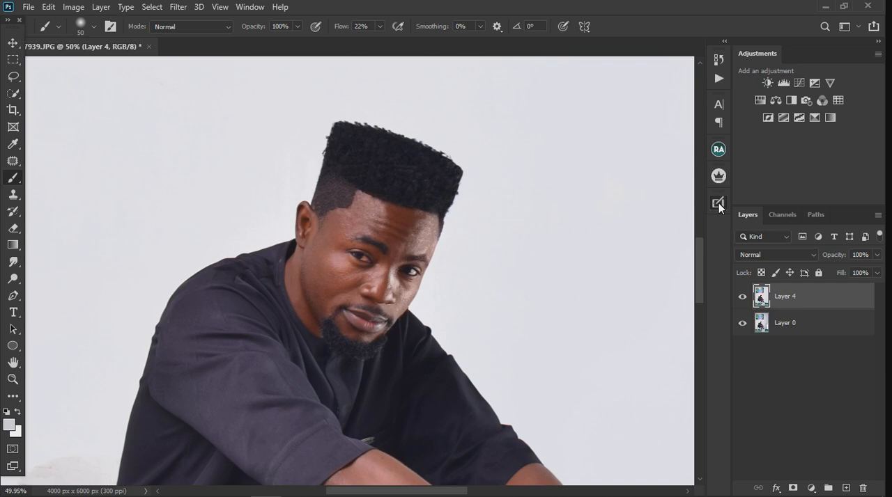
click(719, 203)
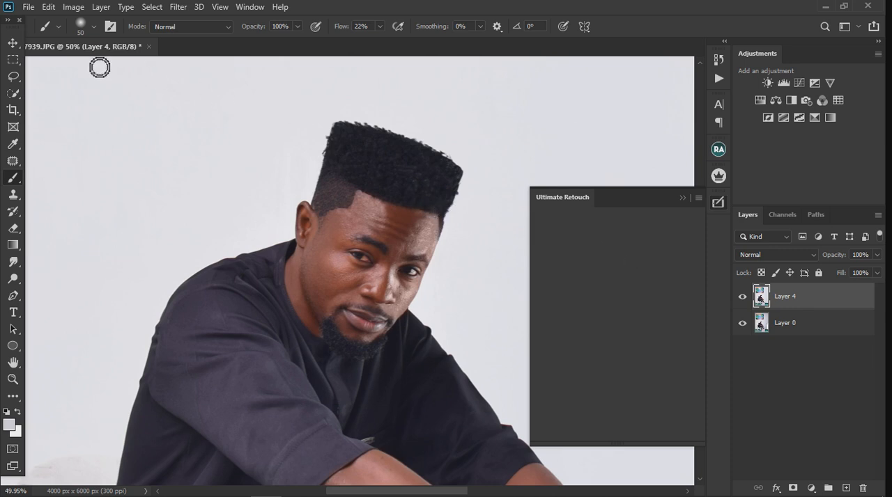
click(10, 44)
scroll(434, 194, down, 8)
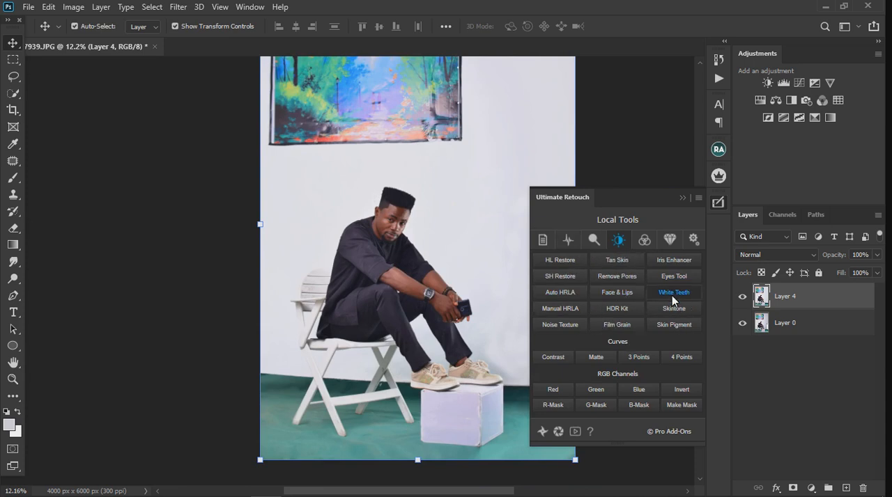
click(568, 241)
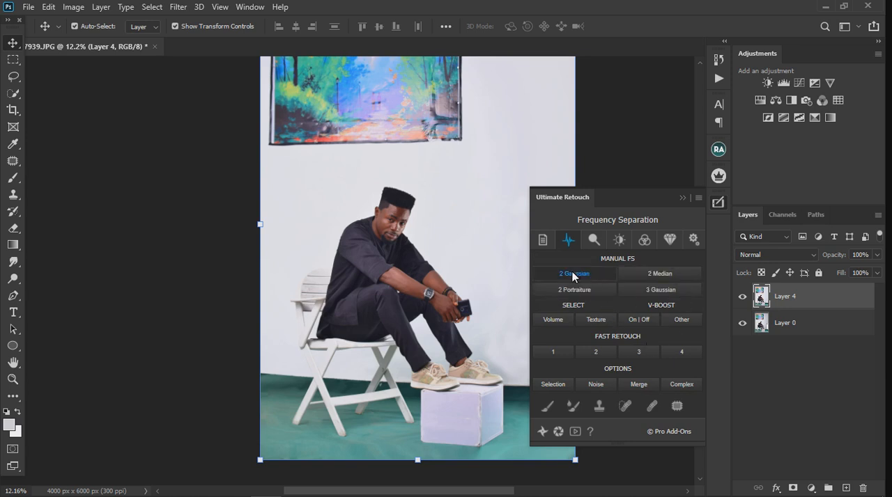
click(571, 272)
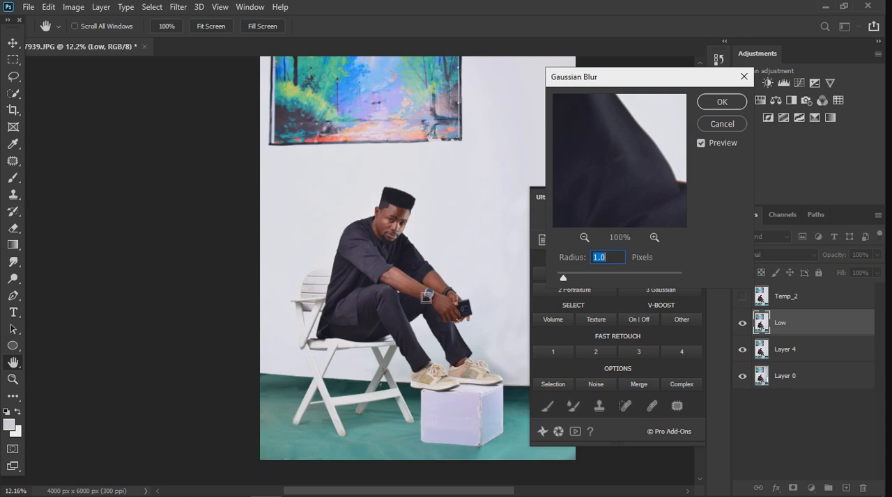
text(5)
text(.5)
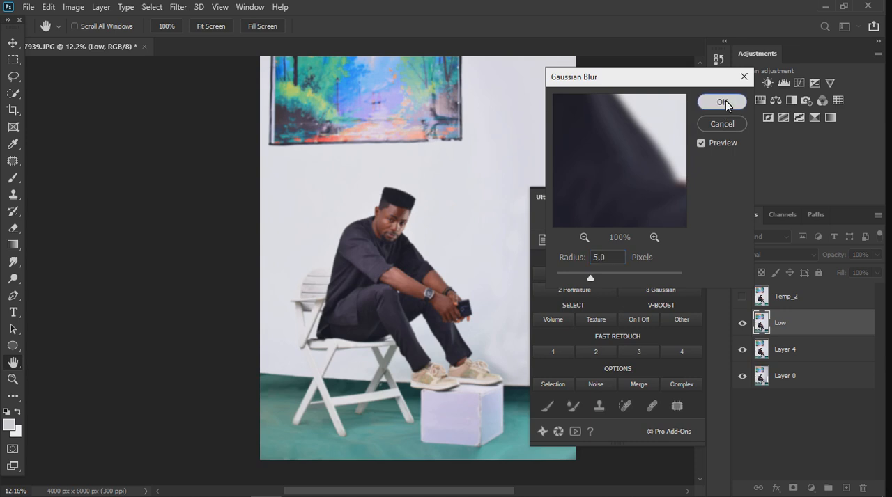
click(725, 101)
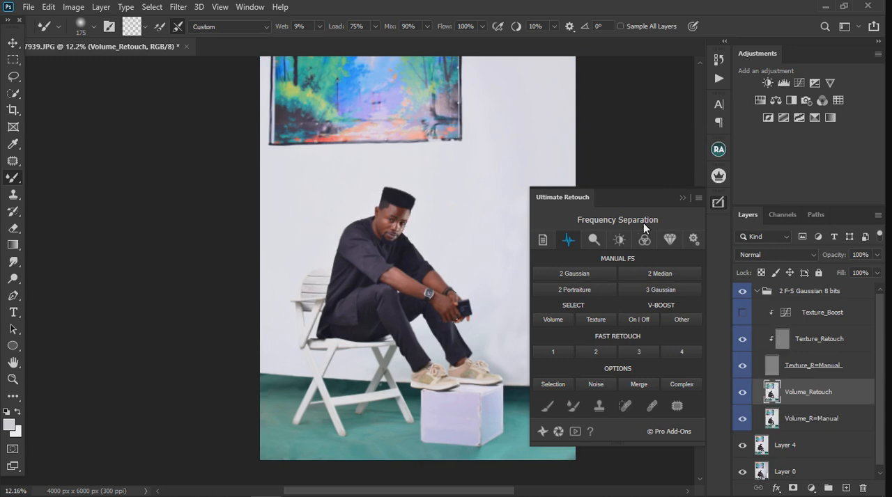
click(682, 198)
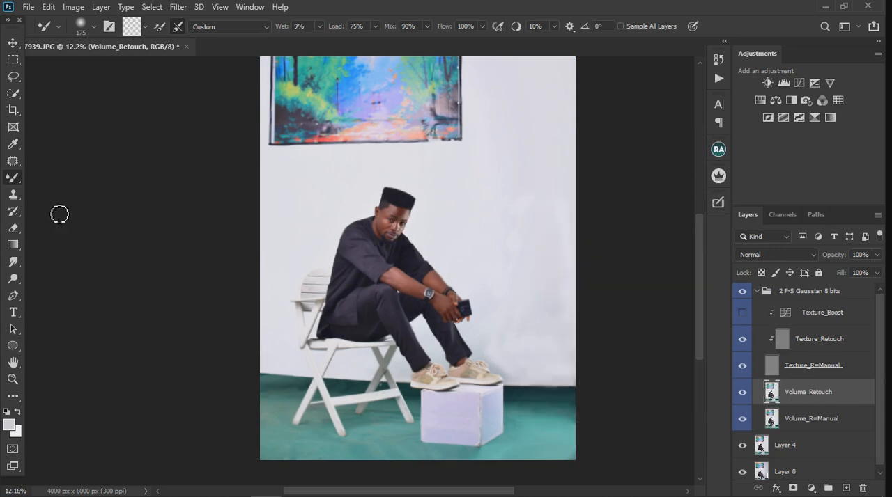
- Reduce the Mixer Brush size to 50 for working on the face in the Volume_Retouch layer
scroll(402, 209, up, 6)
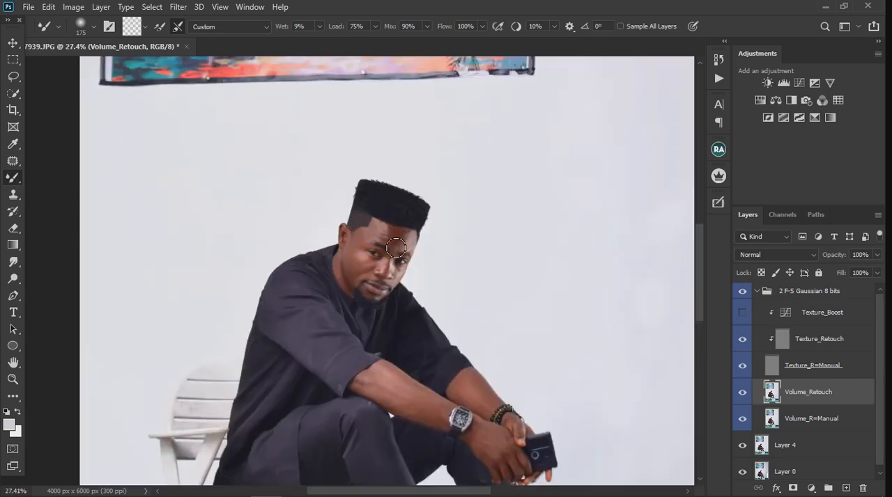
scroll(385, 255, up, 3)
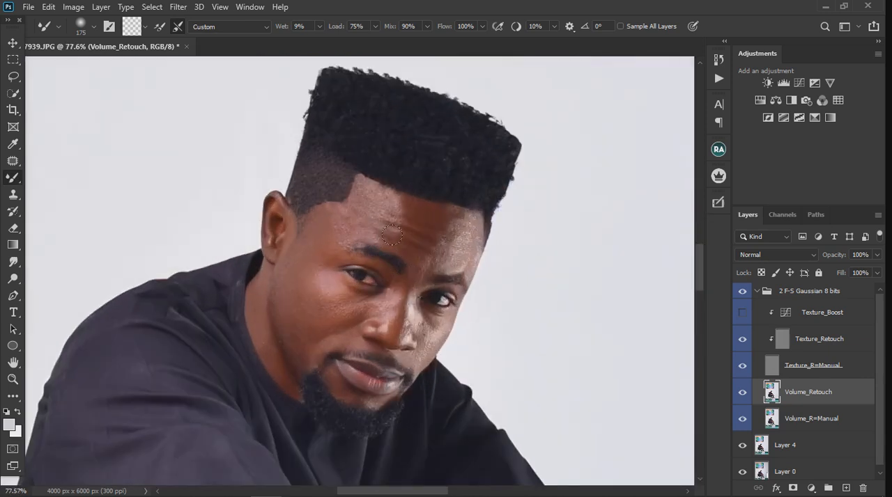
key(bracketleft)
key(bracketleft)
key(bracketleft)
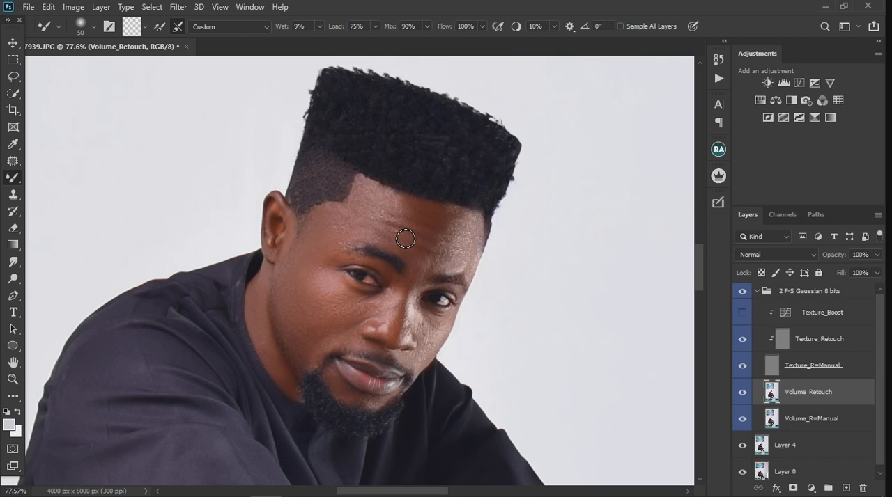
- Clone clean skin texture over the lower side of the watch-wearing forearm on the Texture_Retouch layer
scroll(397, 232, down, 1)
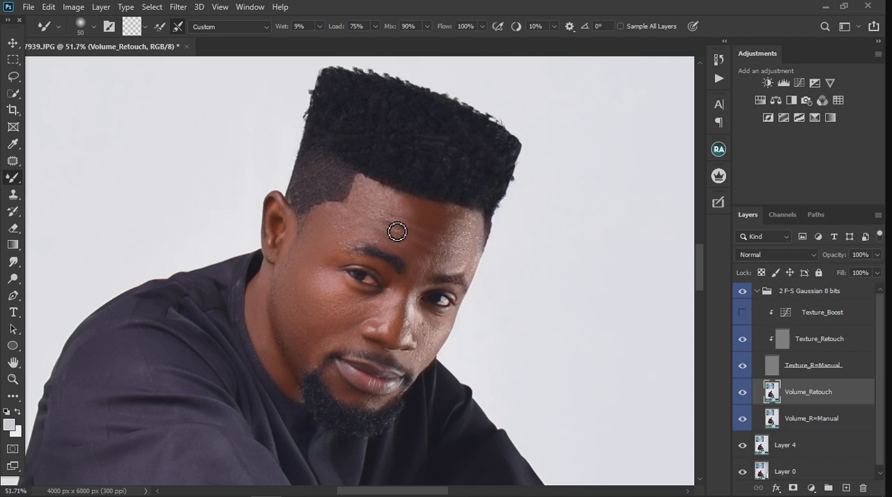
scroll(397, 232, down, 4)
scroll(419, 354, up, 4)
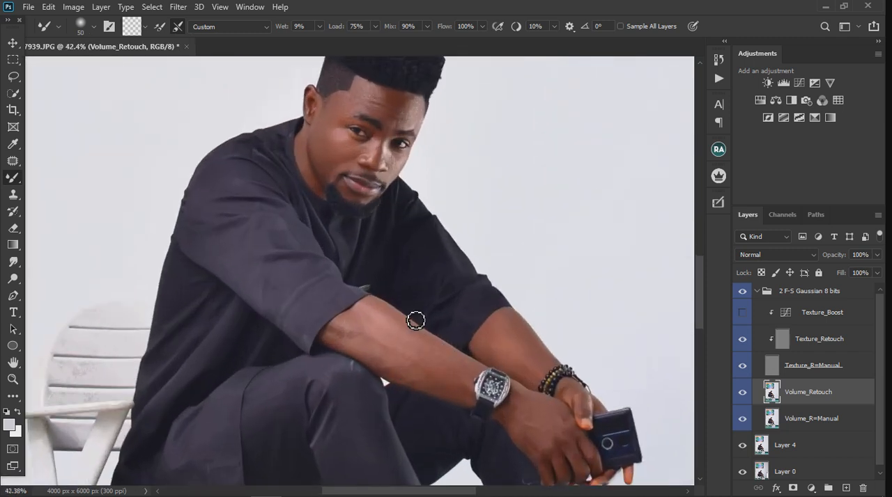
scroll(416, 321, up, 2)
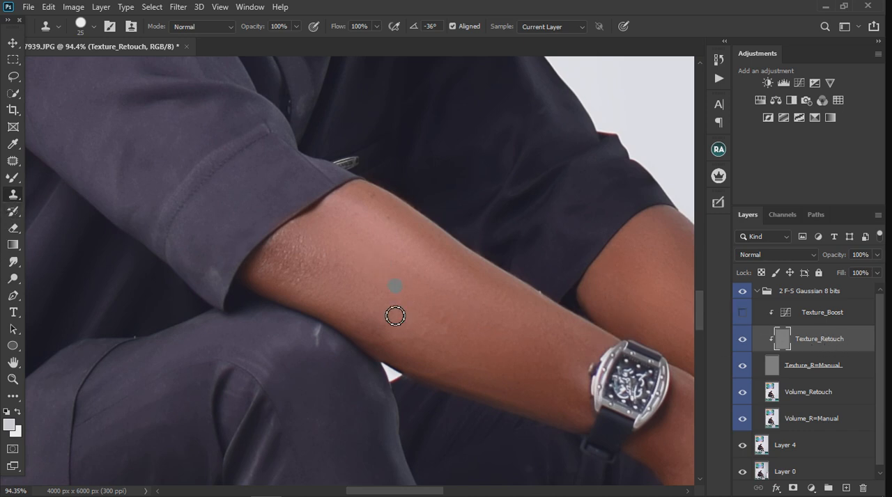
drag(404, 352, 465, 334)
alt+click(457, 359)
drag(430, 372, 468, 377)
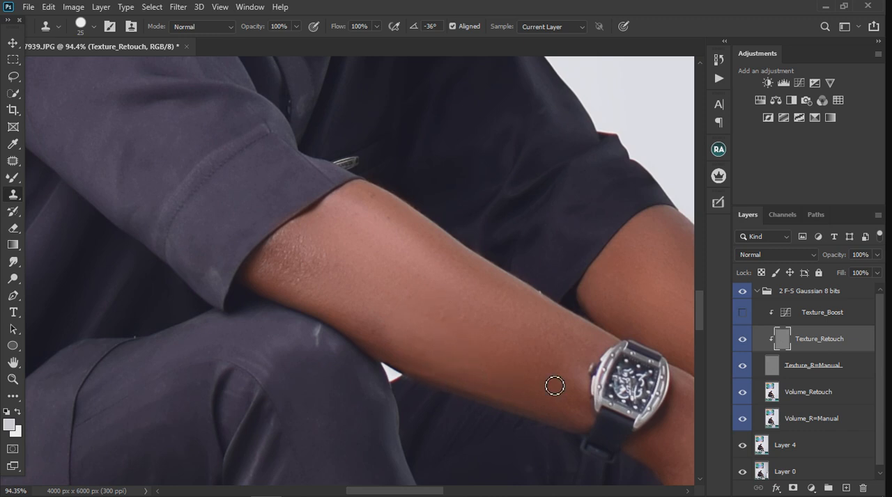
scroll(425, 307, down, 4)
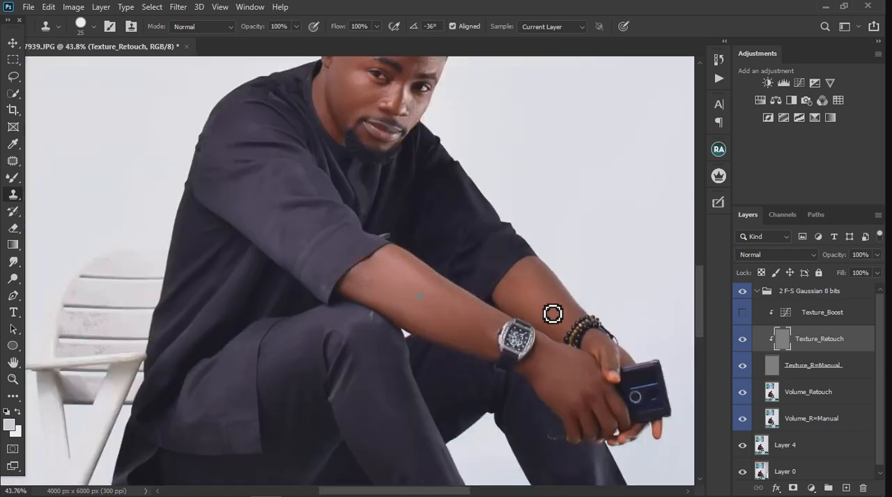
- Clone clean skin texture over the rough patches of the forearm just below the rolled sleeve
scroll(552, 312, up, 3)
alt+click(222, 261)
mouse_move(241, 279)
mouse_down()
mouse_move(205, 277)
mouse_move(246, 287)
mouse_move(257, 250)
mouse_move(248, 273)
mouse_move(225, 274)
mouse_move(230, 289)
mouse_move(278, 281)
mouse_up()
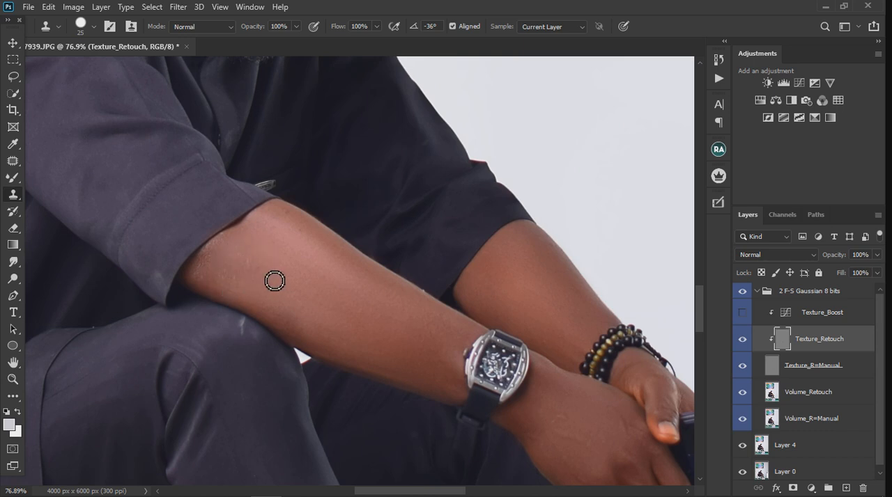
scroll(293, 276, down, 2)
drag(294, 248, 315, 267)
alt+click(306, 267)
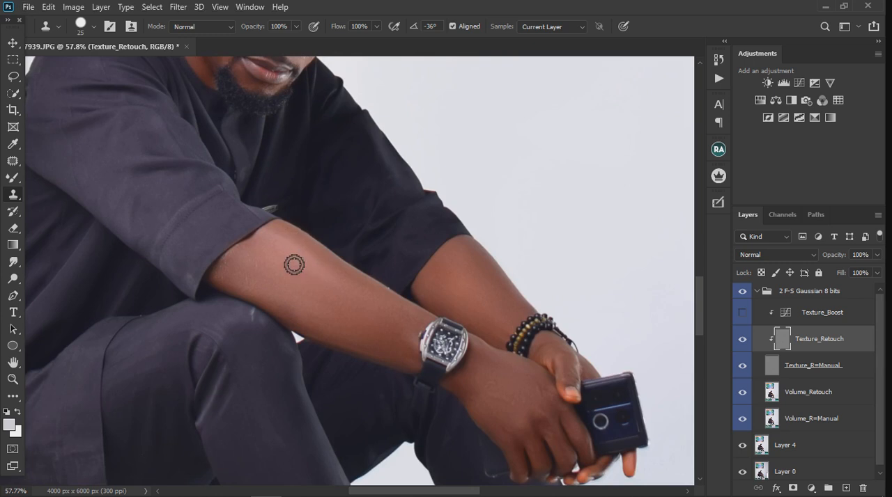
scroll(296, 261, up, 2)
drag(299, 241, 316, 262)
click(388, 170)
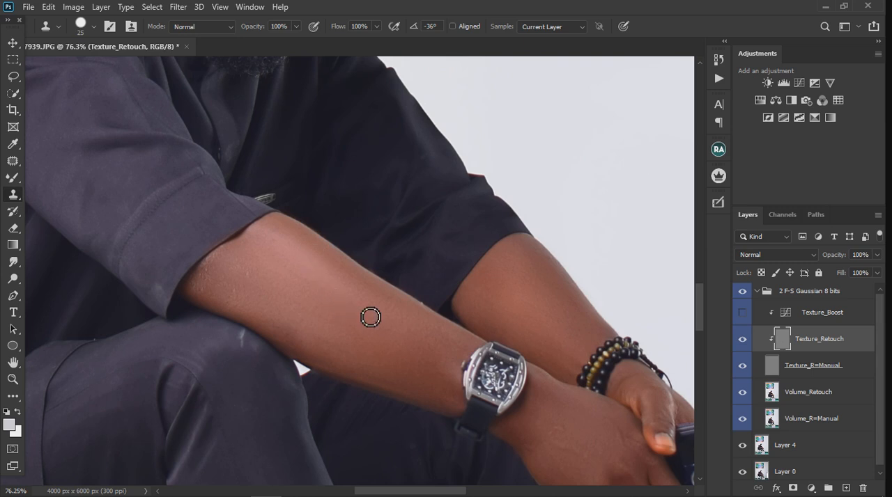
- Clone out the light marks on the raised trouser knee on the Texture_Retouch layer
scroll(370, 316, down, 5)
scroll(418, 316, up, 4)
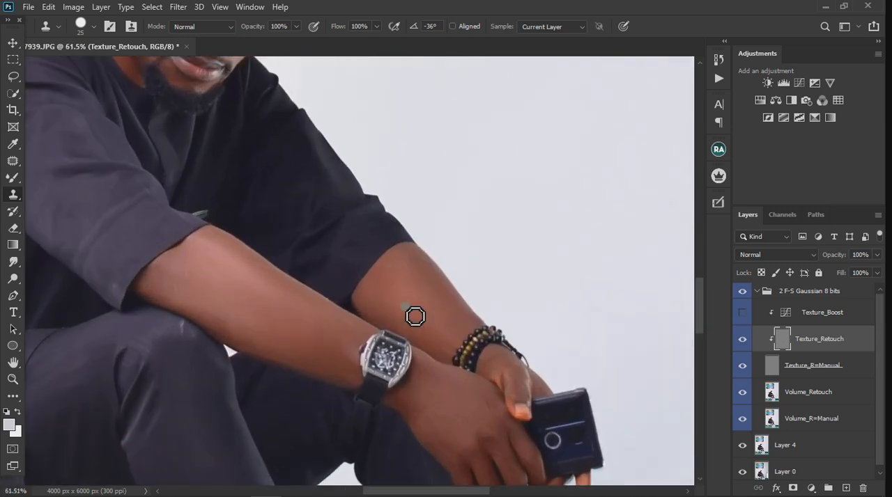
scroll(399, 314, down, 4)
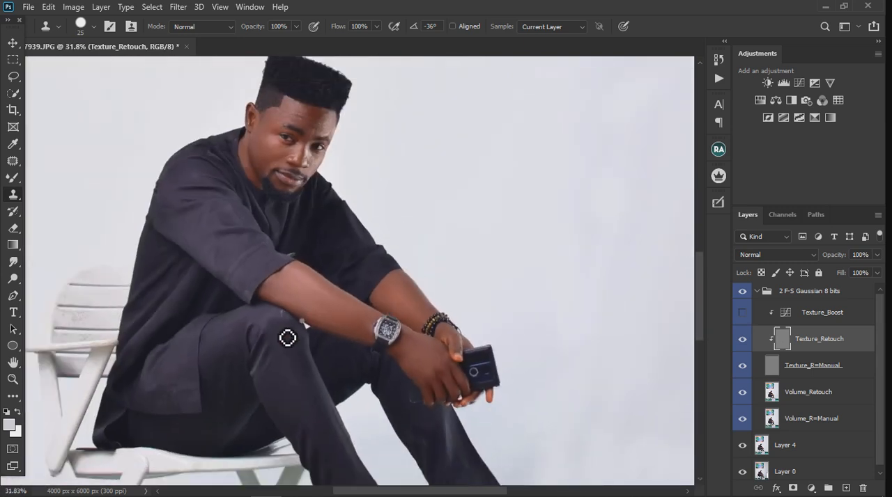
scroll(286, 334, up, 4)
alt+click(267, 310)
click(297, 311)
drag(299, 314, 303, 310)
scroll(362, 278, down, 5)
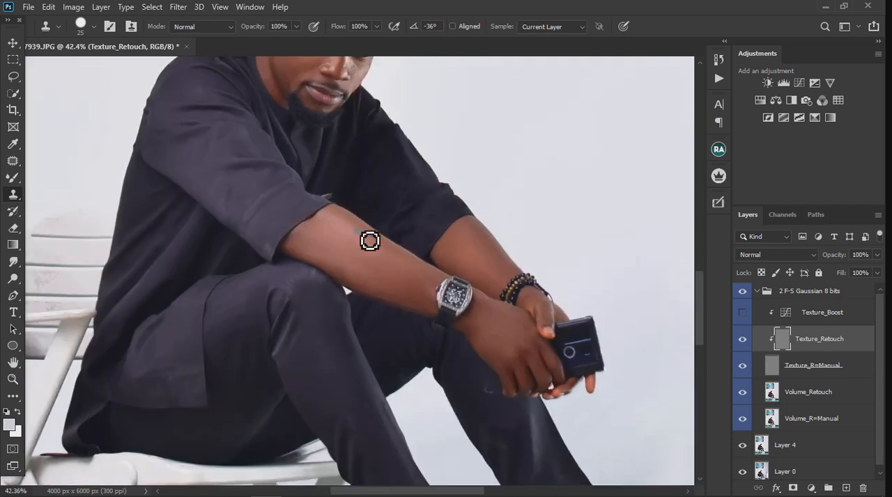
- Clone smoother skin texture over the brightly lit cheek beside the nose
scroll(361, 240, down, 3)
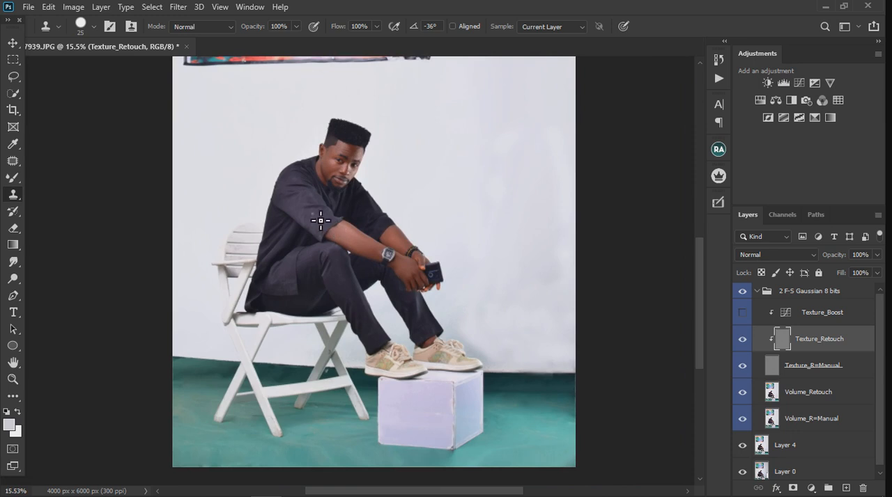
scroll(321, 220, up, 4)
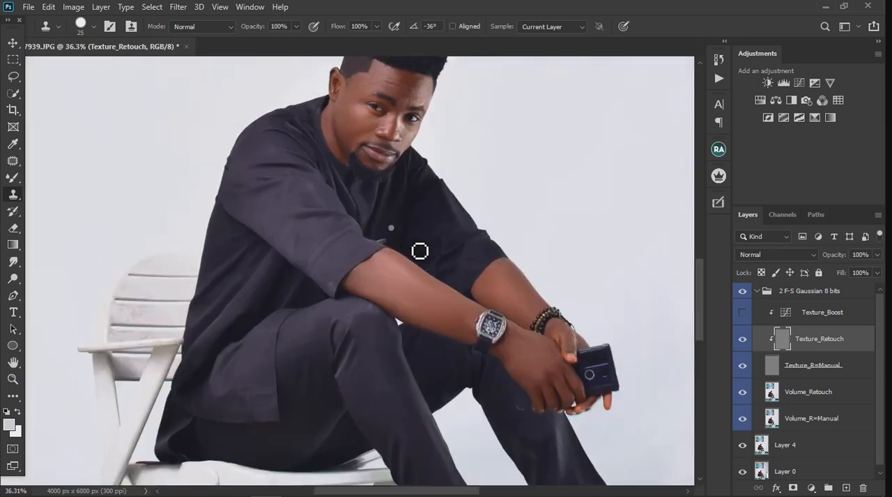
scroll(392, 258, down, 3)
scroll(392, 261, up, 1)
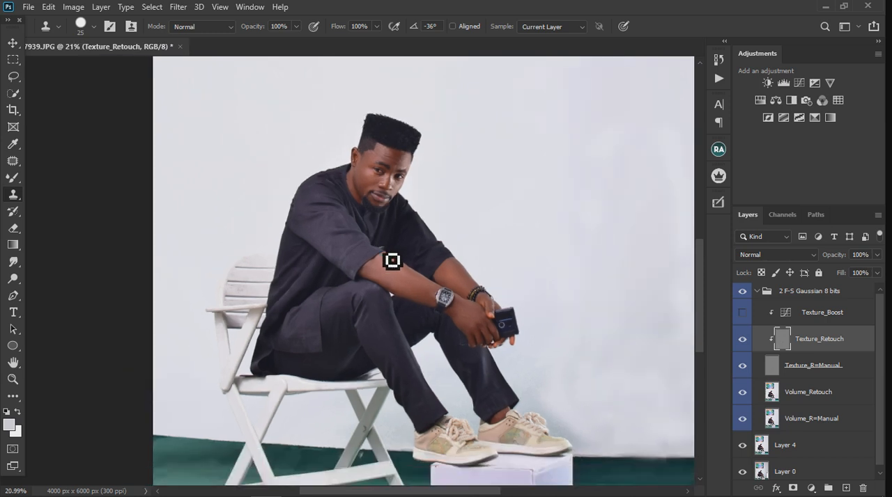
scroll(393, 260, down, 1)
scroll(404, 167, up, 8)
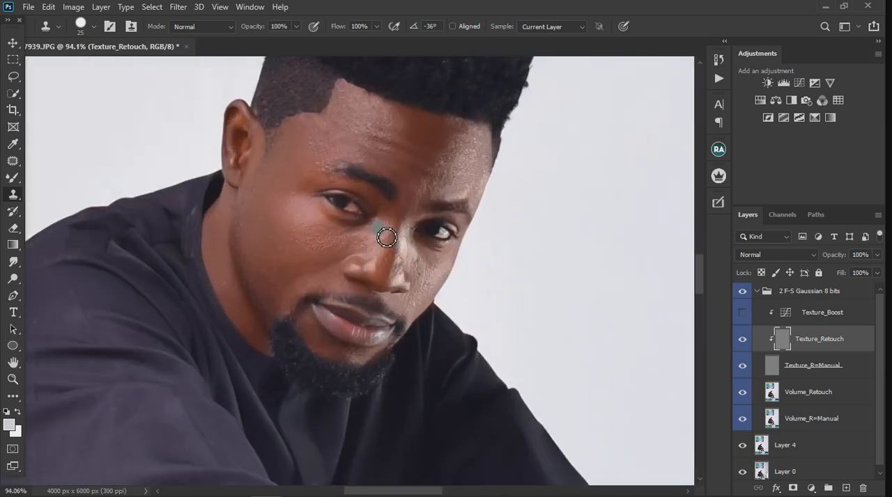
scroll(380, 174, up, 1)
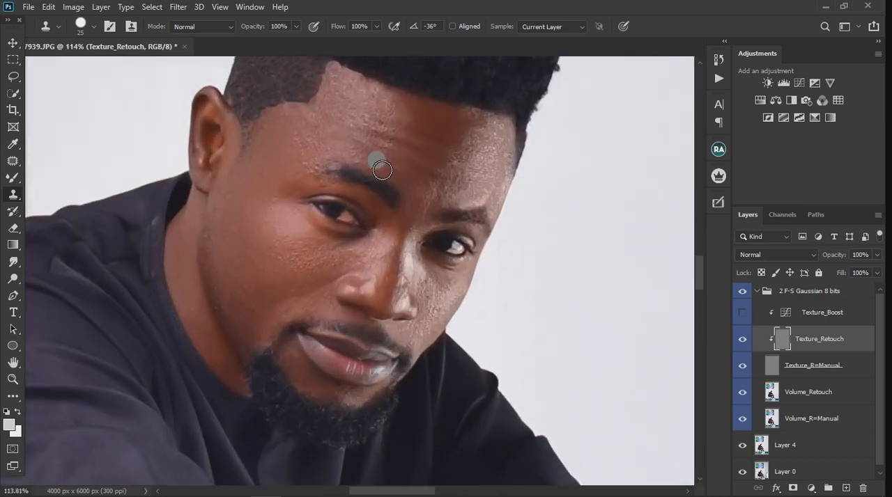
alt+click(446, 302)
click(431, 285)
click(446, 314)
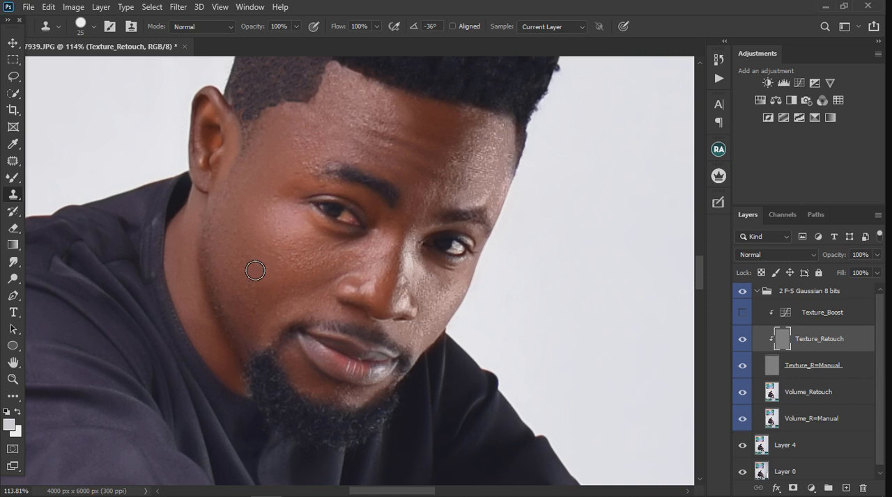
- Clone clean skin texture over the bumps on the cheek on the ear side of the face
alt+click(285, 264)
click(302, 272)
alt+click(272, 237)
click(269, 253)
- Clone clean skin texture over the temple near the ear and the brightly lit edge of the forehead
alt+click(292, 159)
drag(506, 165, 501, 138)
drag(514, 166, 516, 168)
drag(491, 137, 503, 138)
scroll(408, 149, down, 3)
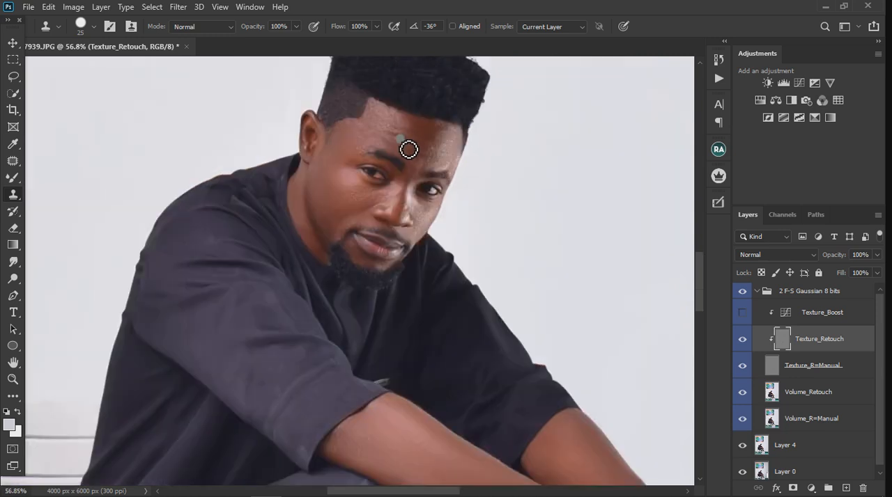
scroll(369, 150, up, 3)
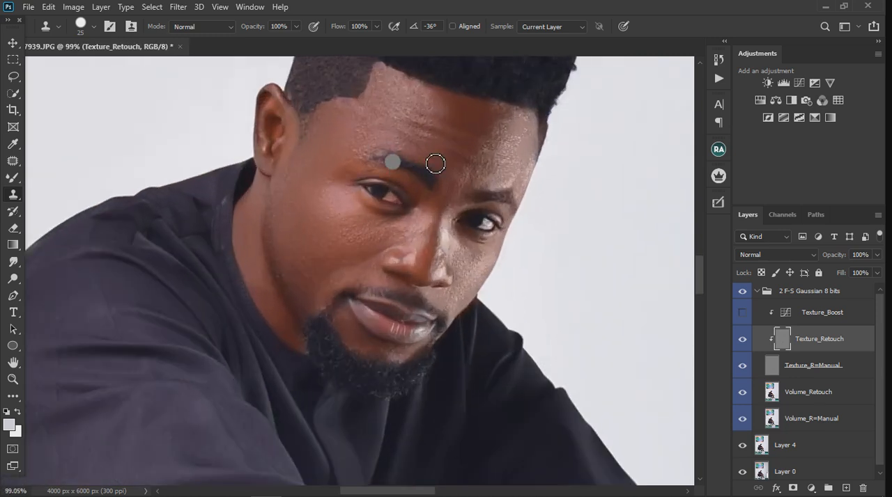
scroll(436, 169, down, 4)
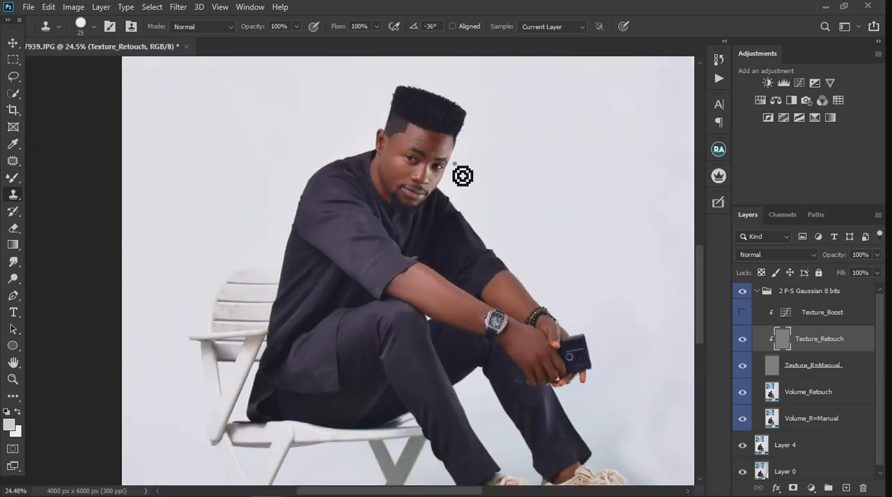
scroll(464, 175, down, 2)
scroll(429, 251, up, 1)
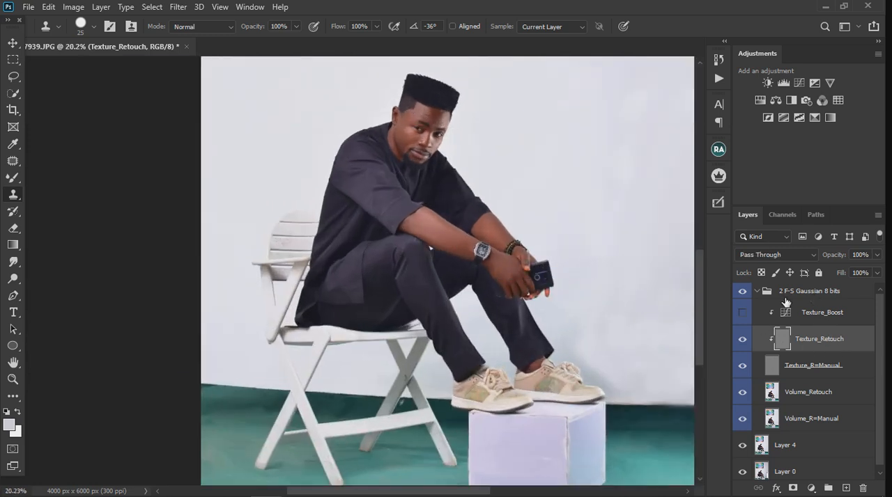
- Stamp all visible layers onto a new top layer, then delete the 2 F-S Gaussian 8 bits group
click(811, 298)
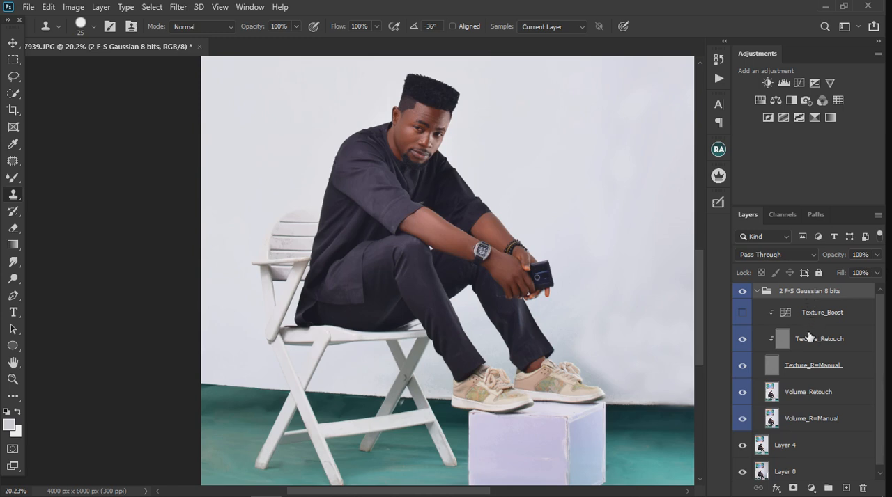
key(ctrl+shift+alt+e)
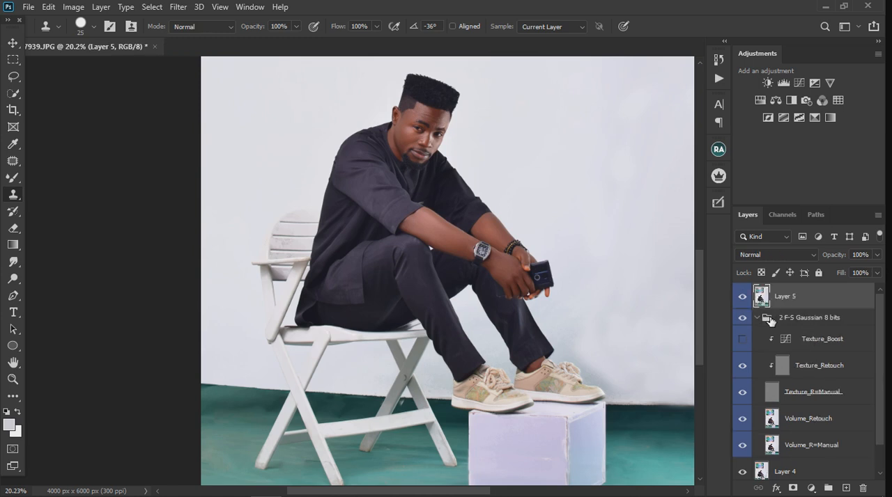
click(757, 318)
click(810, 326)
key(Delete)
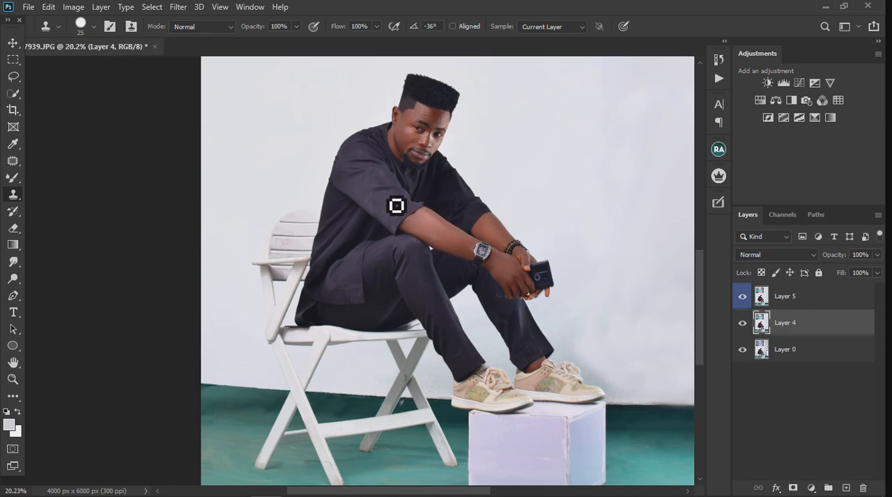
click(820, 305)
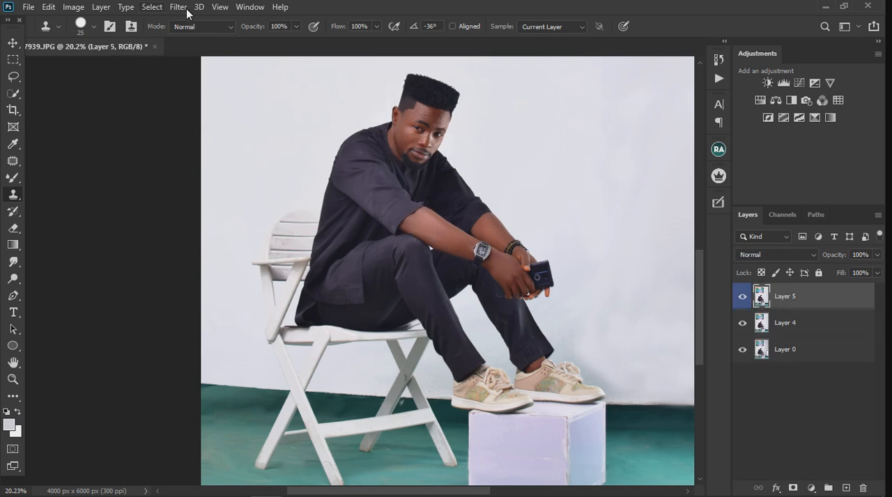
- Select the dark clothing's tones on Layer 5 with Color Range, sampling the lower part of the tunic at fuzziness 28
click(184, 8)
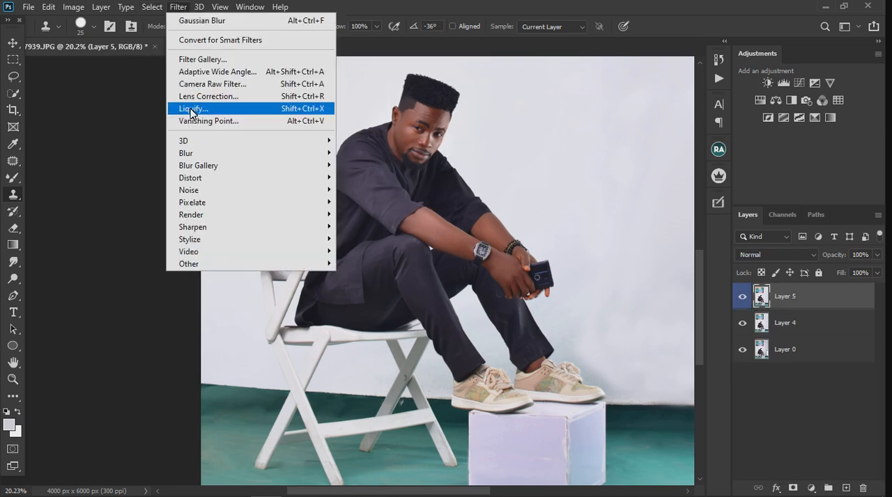
mouse_move(152, 5)
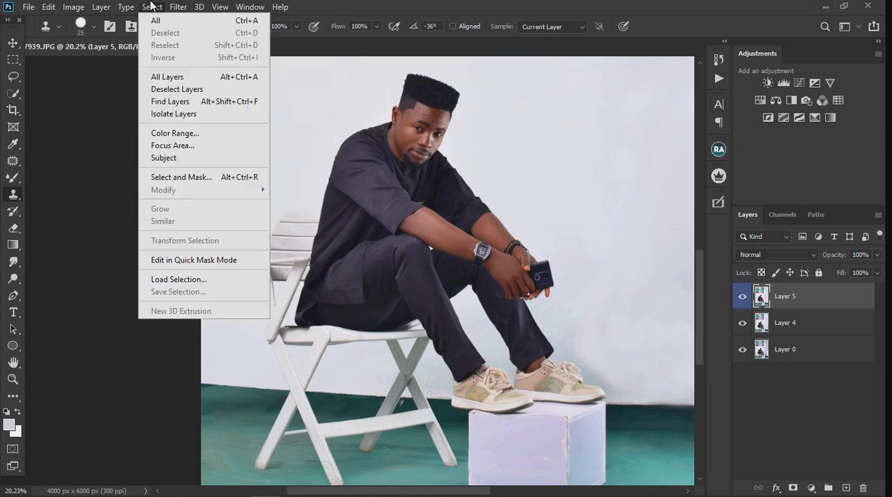
click(171, 133)
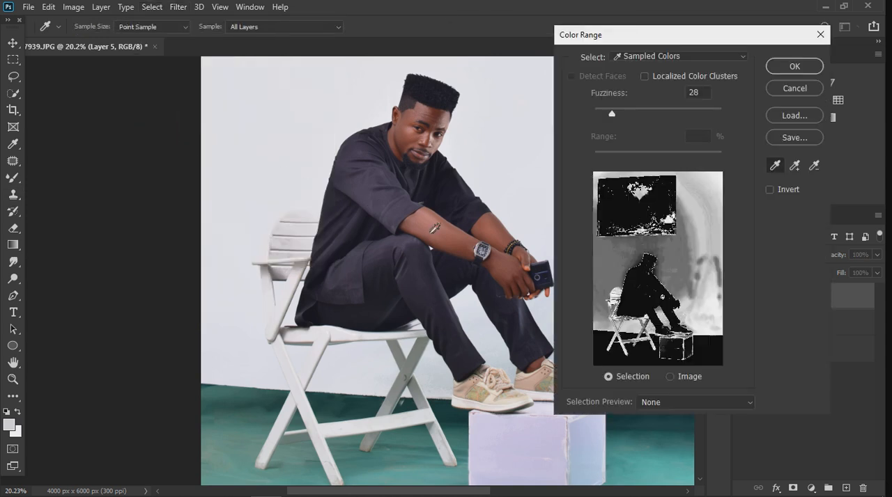
click(374, 205)
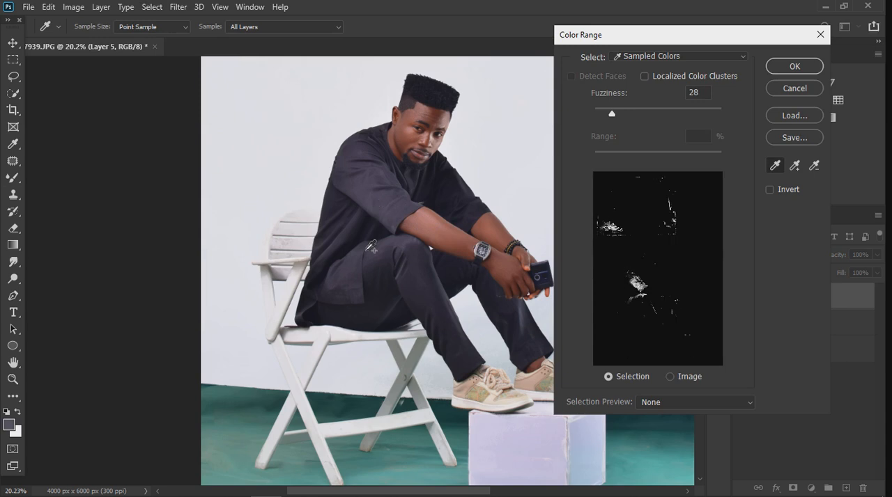
click(352, 282)
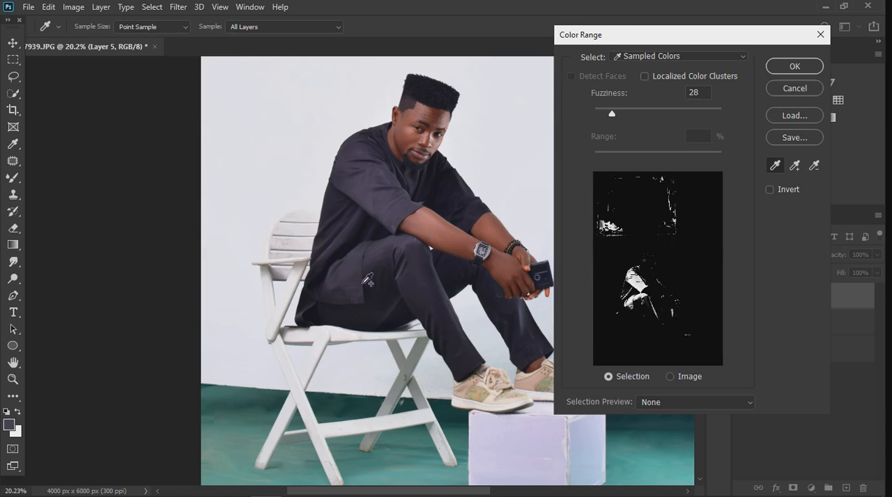
click(783, 70)
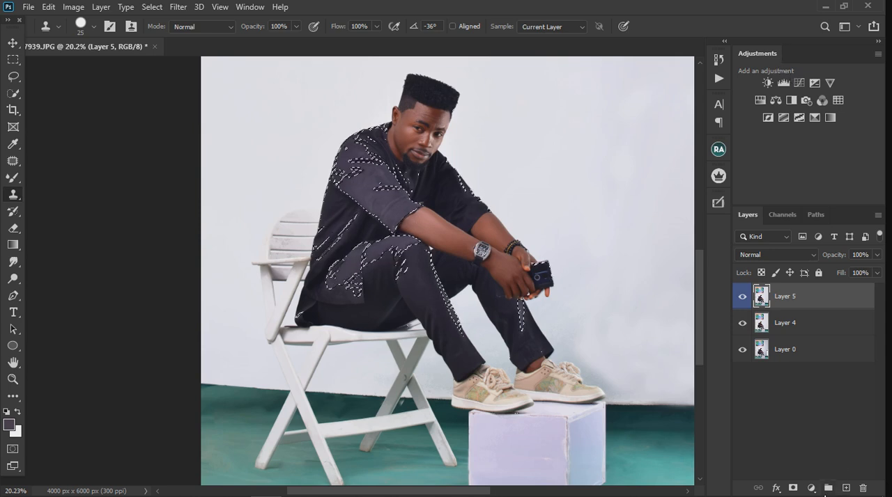
- Add a Hue/Saturation adjustment layer from the clothing selection, set Lightness to -13 and moderately reduce Saturation
click(811, 488)
click(817, 368)
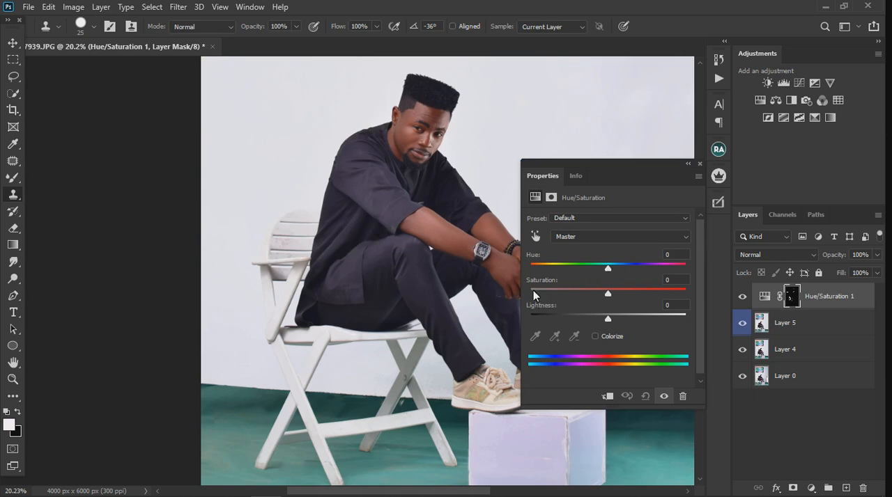
drag(599, 320, 584, 322)
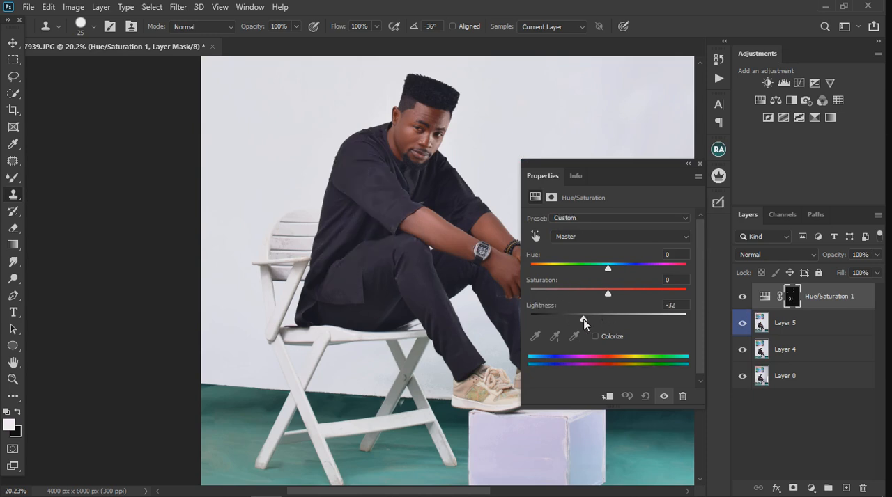
drag(585, 319, 592, 322)
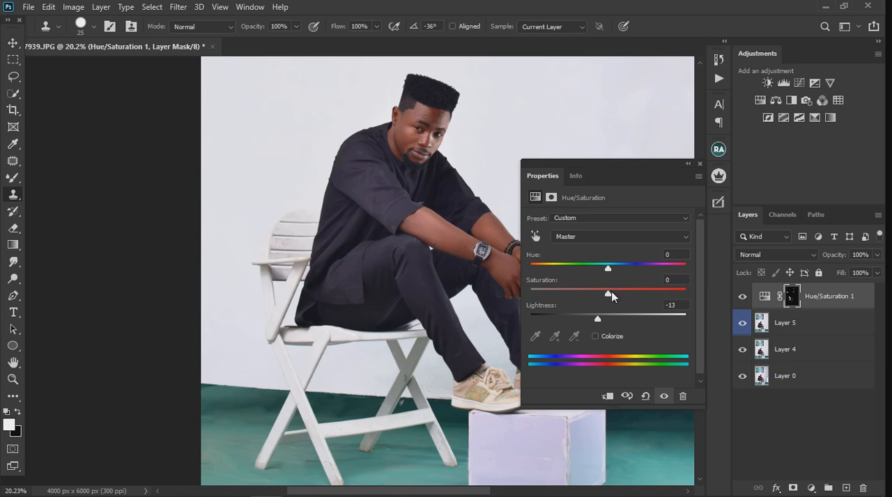
drag(617, 293, 577, 293)
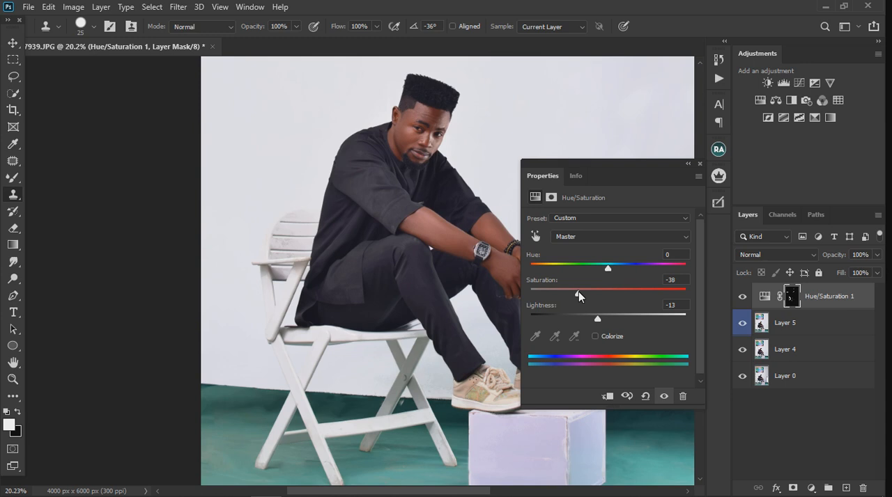
drag(579, 293, 591, 295)
scroll(347, 265, down, 2)
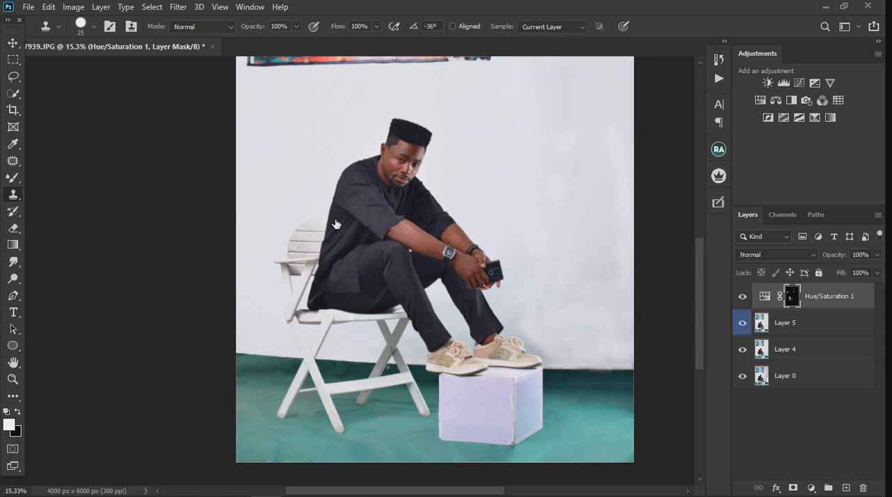
scroll(408, 144, up, 5)
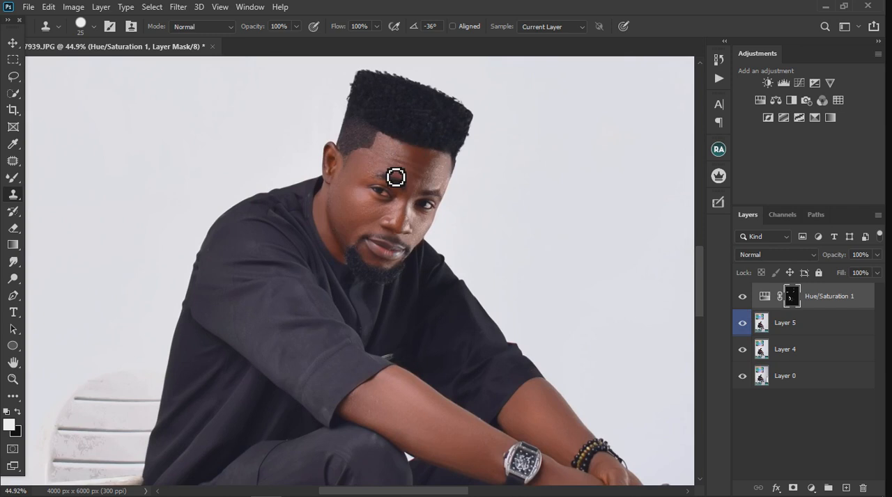
scroll(392, 172, down, 2)
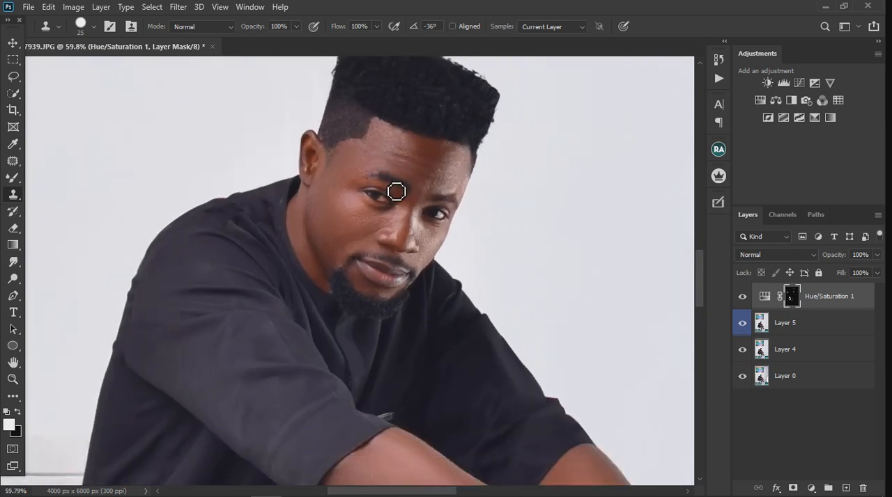
scroll(395, 167, down, 6)
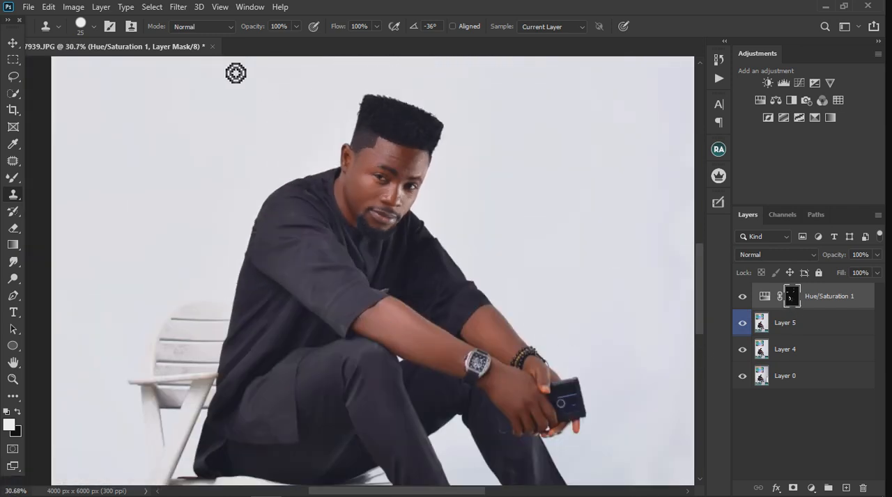
- Add a second Hue/Saturation adjustment layer and place it above Hue/Saturation 1
click(179, 9)
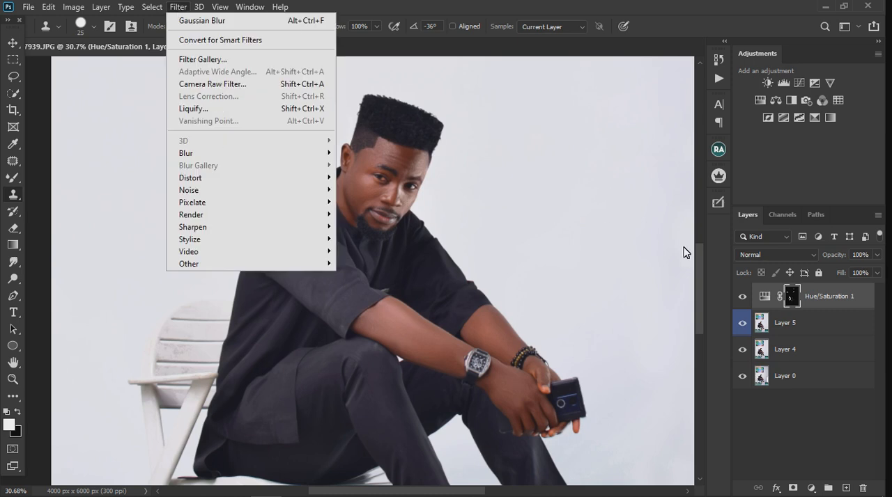
click(795, 323)
click(808, 327)
click(811, 488)
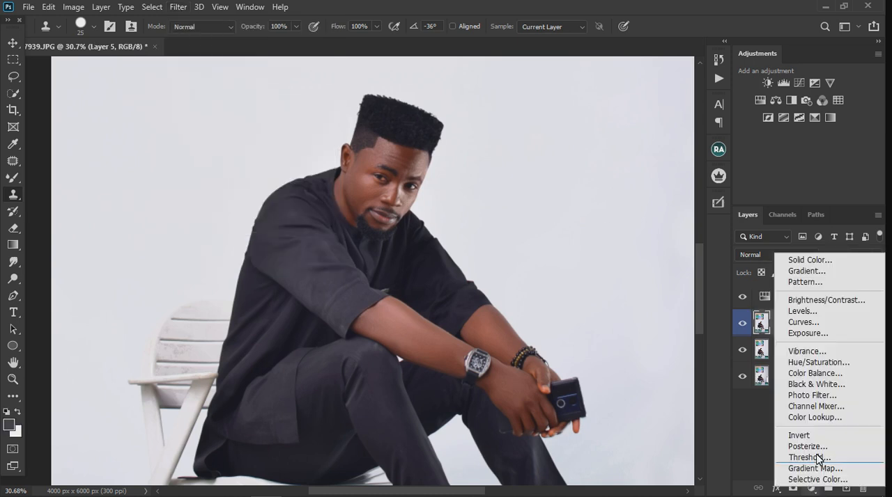
click(816, 363)
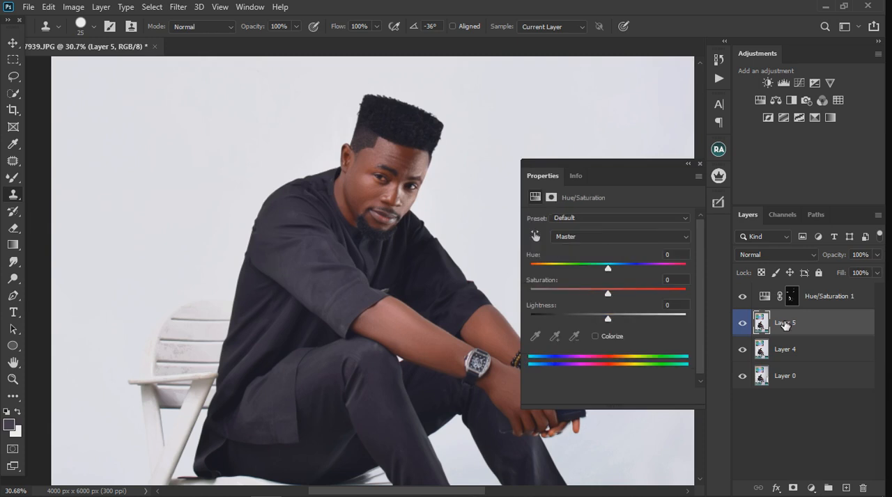
drag(813, 322, 814, 285)
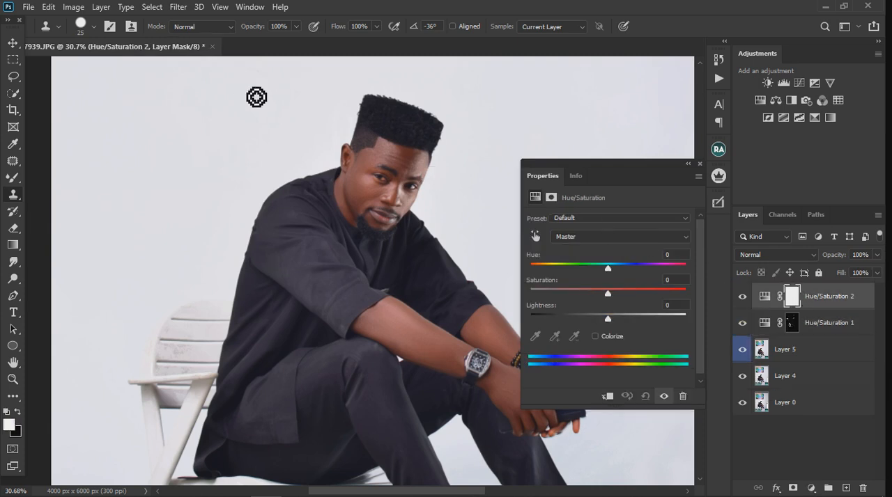
- Limit the Hue/Saturation 2 mask to the sampled skin tones with Color Range, using slightly higher fuzziness
click(183, 8)
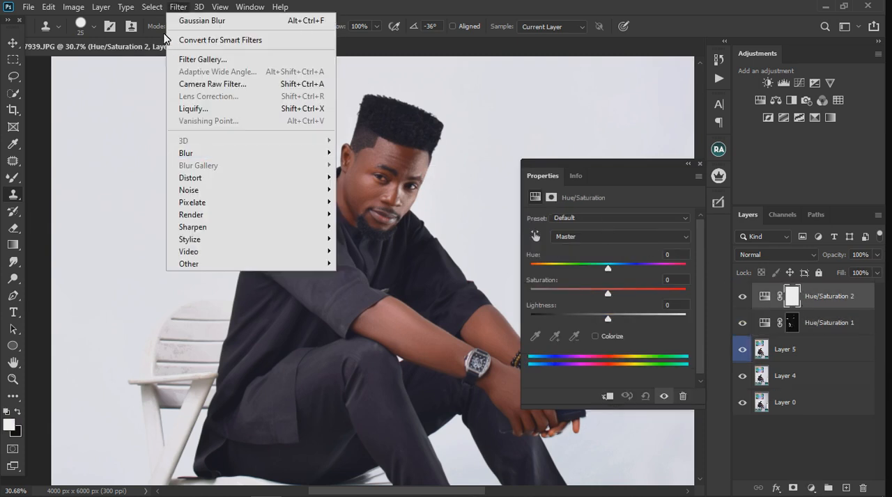
click(180, 135)
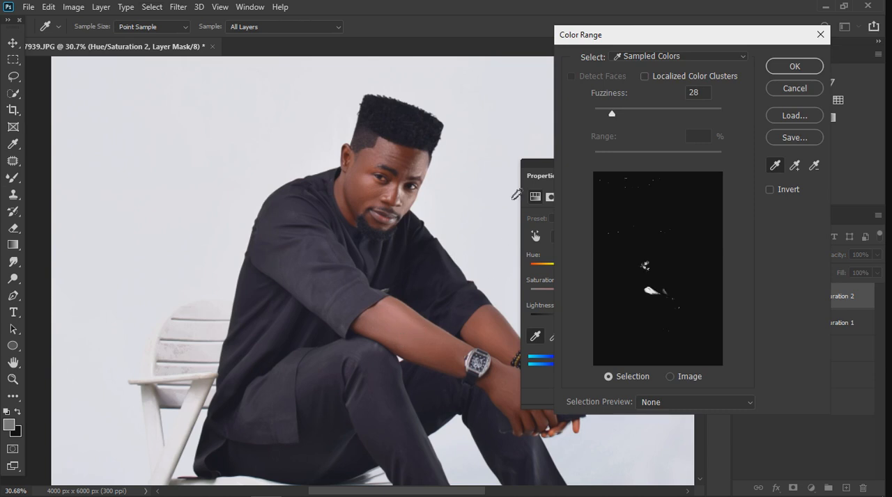
drag(613, 110, 616, 110)
click(771, 69)
key(s)
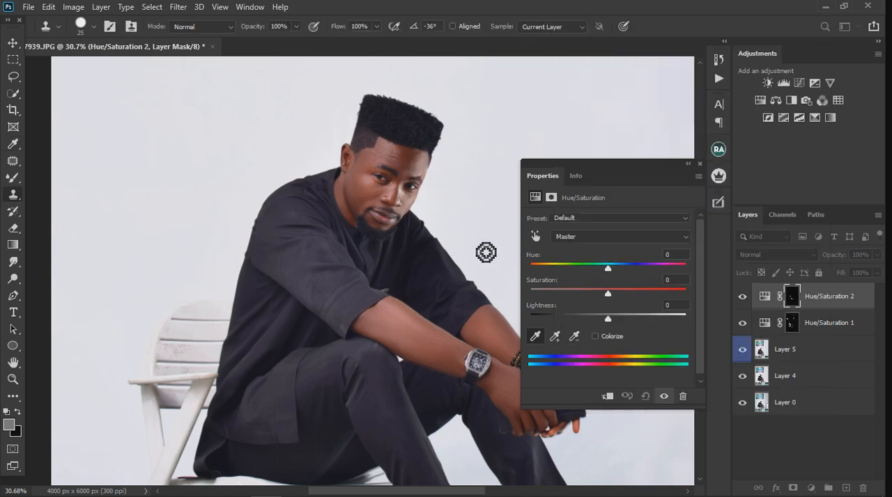
- Set Hue/Saturation 2's Saturation to +16 with Hue kept near 0, and compare the skin with the layer hidden and shown
drag(609, 294, 621, 296)
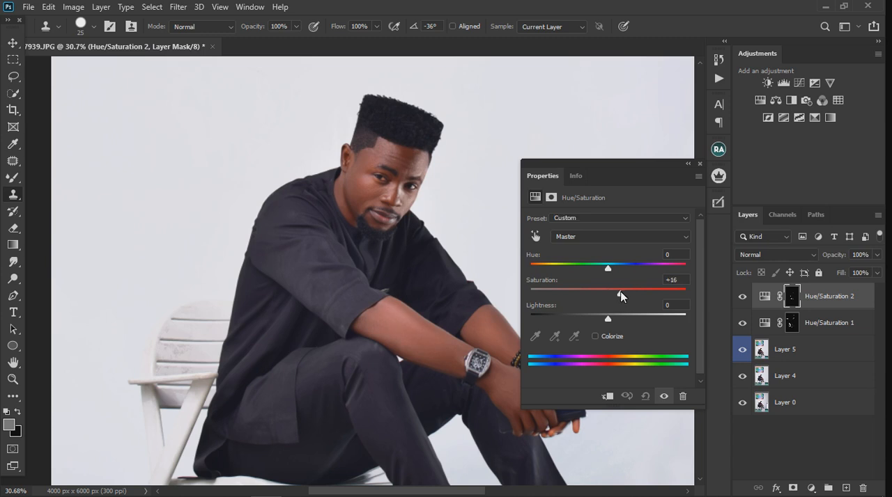
drag(609, 267, 601, 267)
drag(607, 267, 608, 268)
click(699, 165)
scroll(441, 225, down, 3)
scroll(424, 209, up, 5)
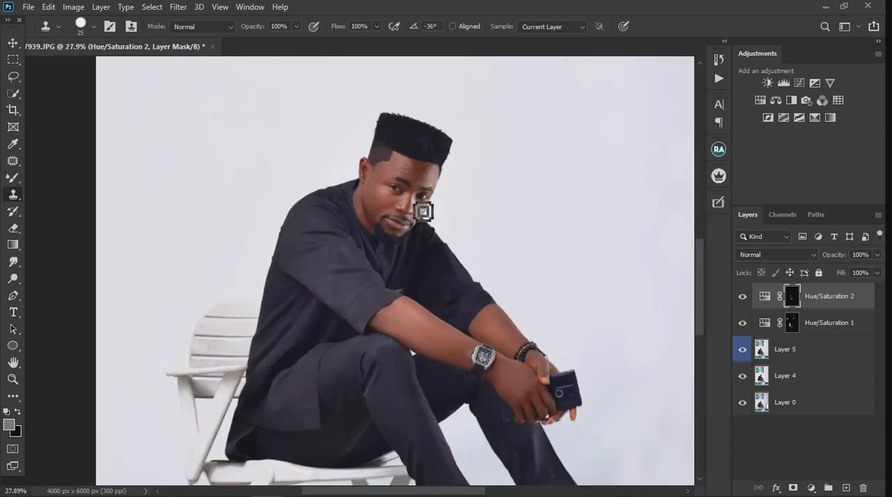
scroll(392, 177, up, 1)
click(743, 297)
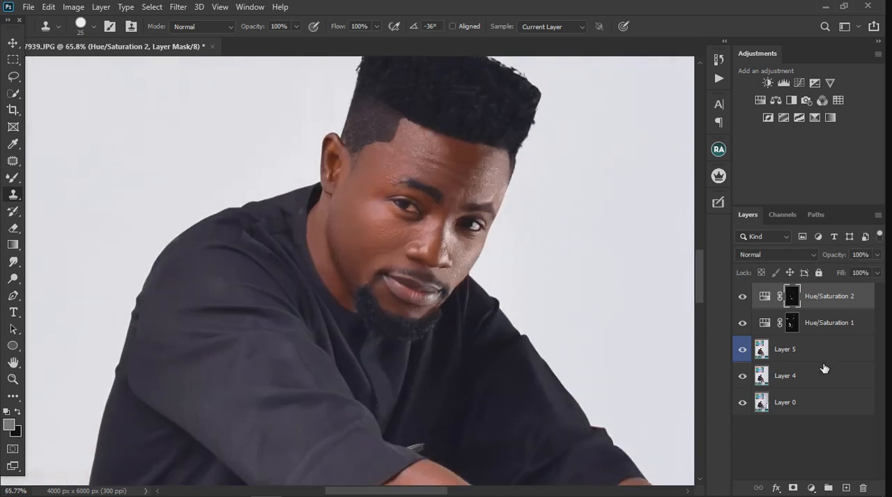
- Add a third Hue/Saturation adjustment layer on top and strongly reduce the Saturation of its Reds range
click(812, 489)
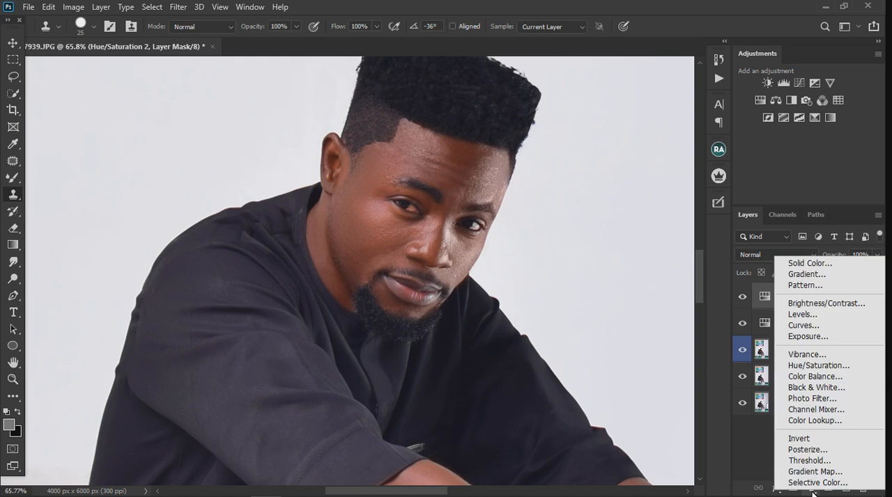
click(824, 373)
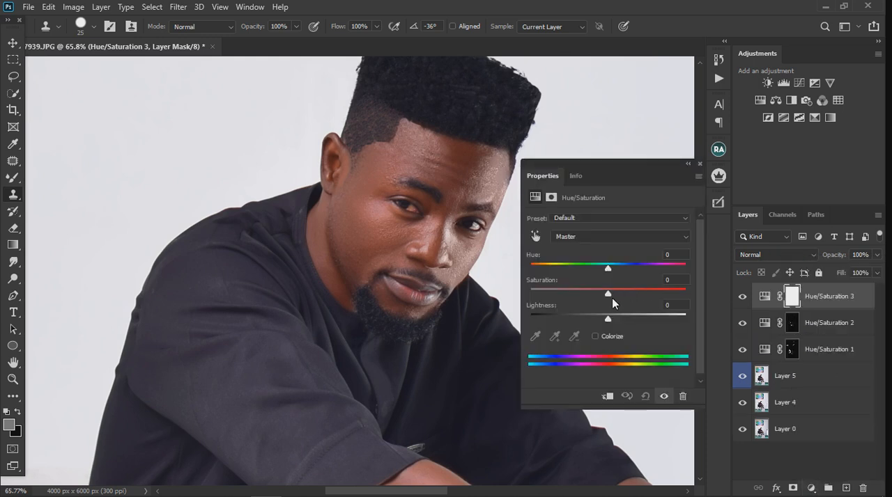
click(574, 236)
click(577, 258)
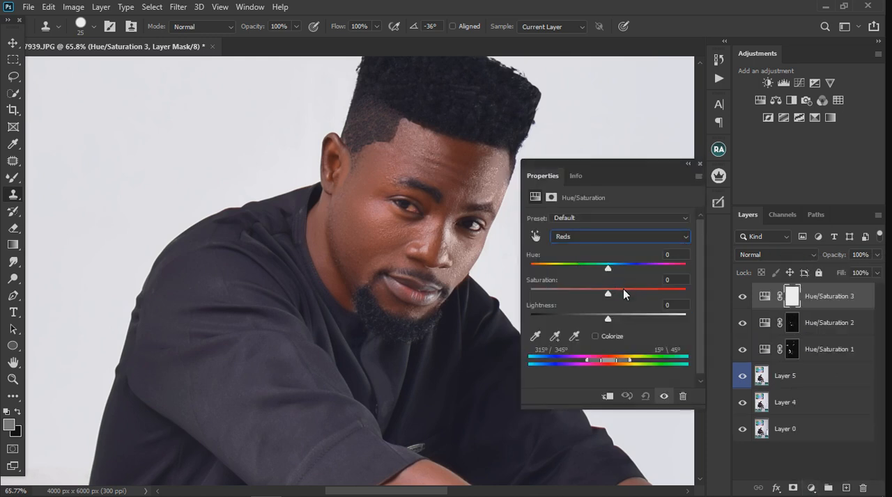
drag(607, 295, 558, 297)
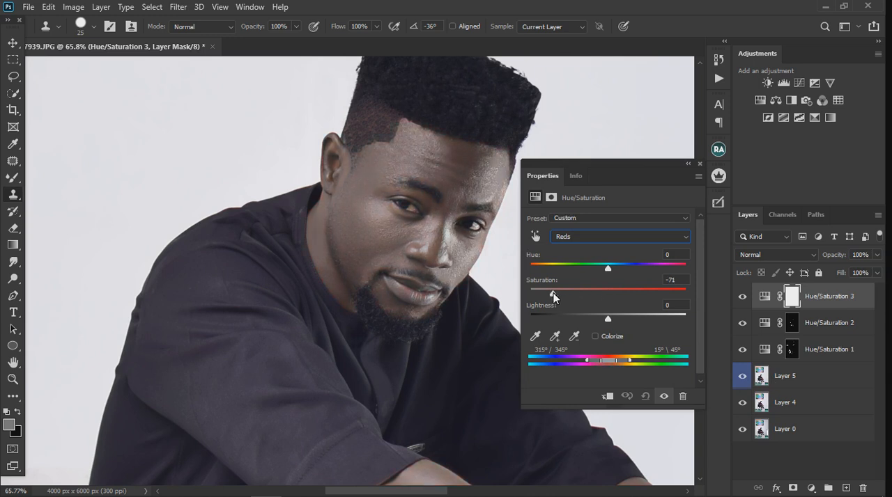
- Set the Saturation of Hue/Saturation 3's Yellows range to -62
click(579, 236)
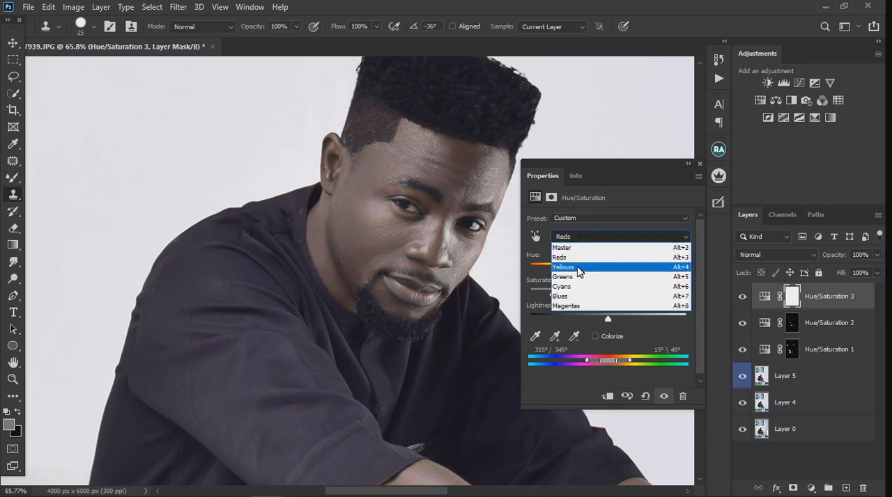
click(578, 267)
drag(604, 294, 560, 291)
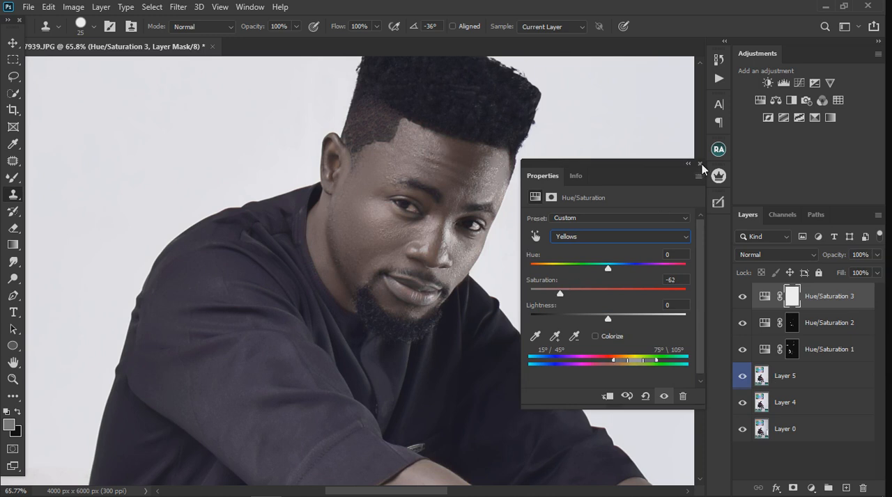
- Invert the Hue/Saturation 3 mask to black and switch to the Brush tool
click(791, 303)
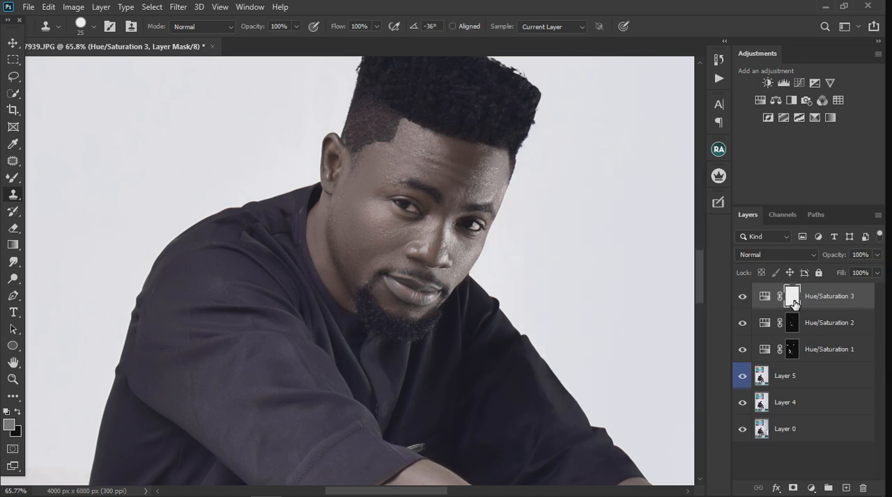
key(ctrl+i)
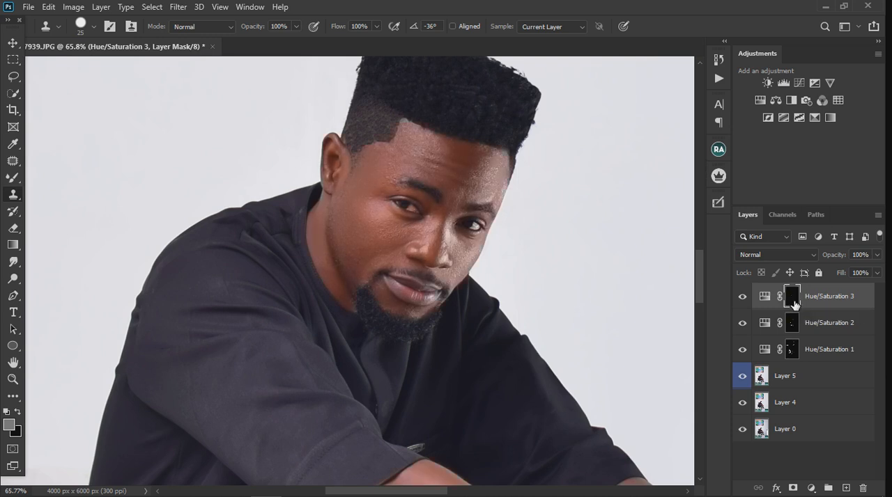
right_click(15, 183)
click(70, 175)
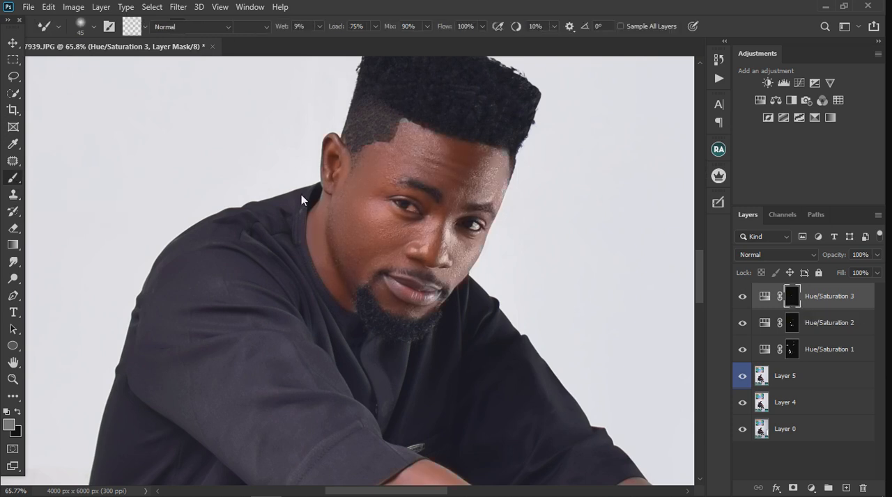
- Paint white on the Hue/Saturation 3 mask over the reddish inner corners and whites of both eyes, using a size 10 brush at 22% flow
scroll(411, 202, up, 4)
scroll(411, 206, up, 1)
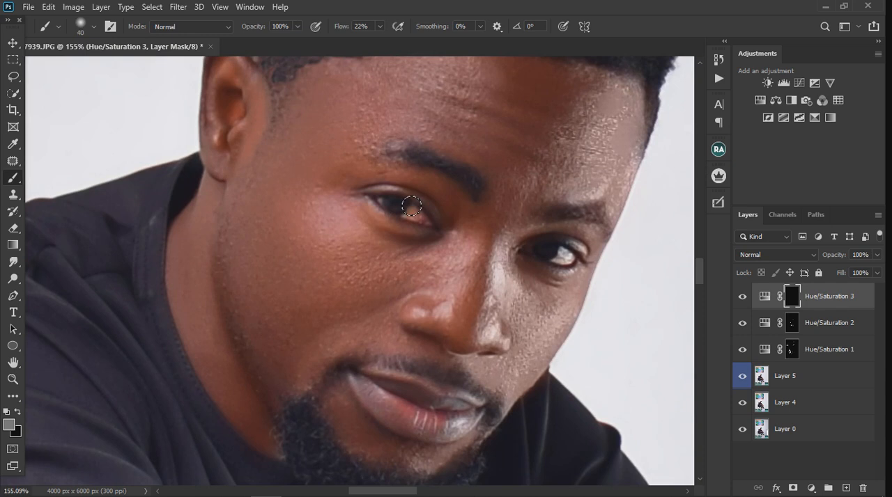
key(bracketleft)
key(bracketleft)
key(bracketleft)
key(bracketleft)
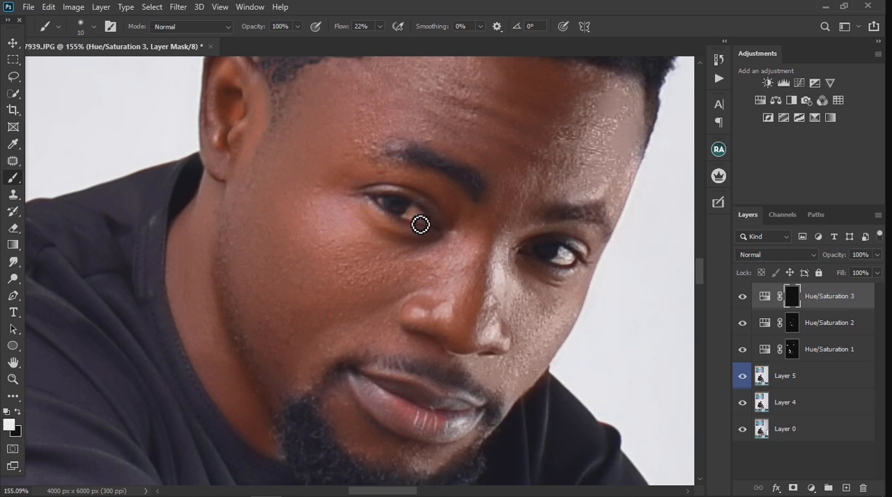
mouse_move(423, 224)
mouse_down()
mouse_move(436, 225)
mouse_move(428, 231)
mouse_up()
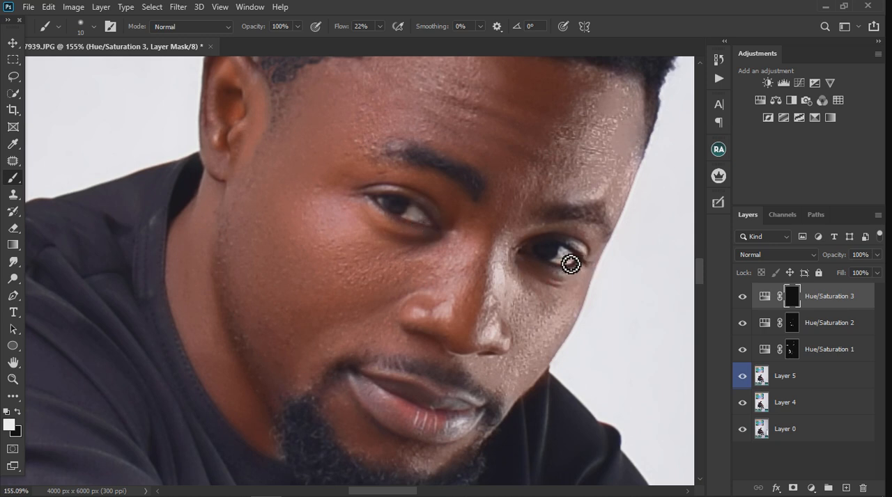
drag(567, 268, 570, 273)
- Set the brush flow to 100% and Hue/Saturation 3's Master Saturation to -27
click(380, 28)
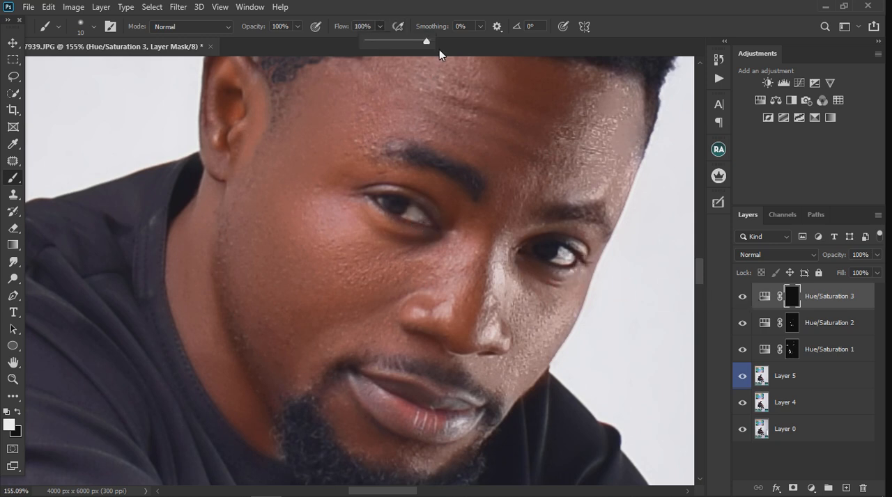
double_click(767, 300)
drag(607, 290, 587, 294)
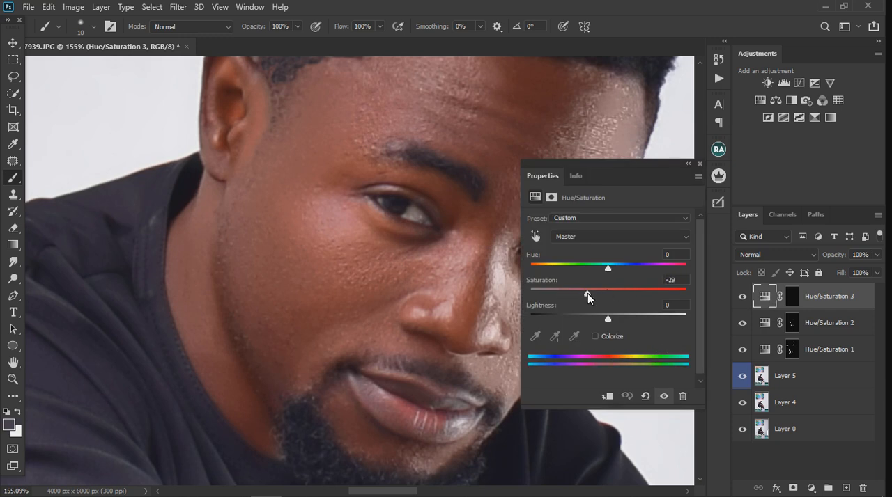
- Add a Photo Filter adjustment layer above Hue/Saturation 3 and choose Cooling Filter (82)
click(699, 166)
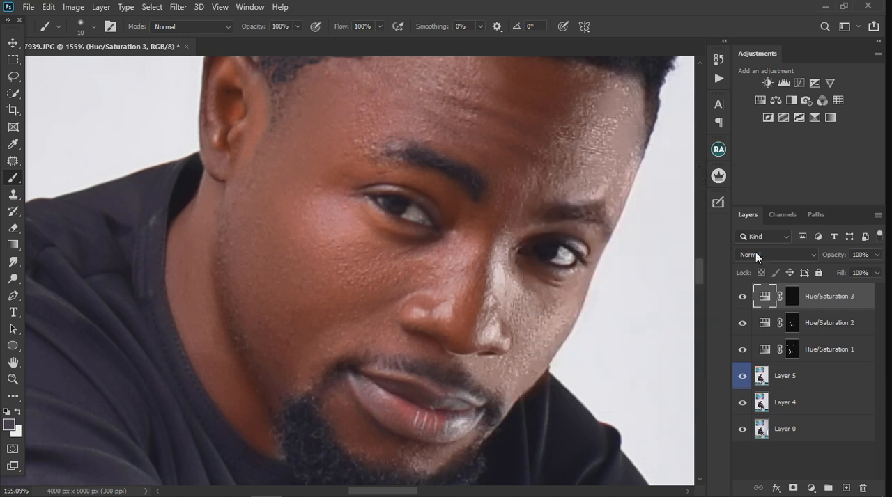
click(811, 488)
click(811, 395)
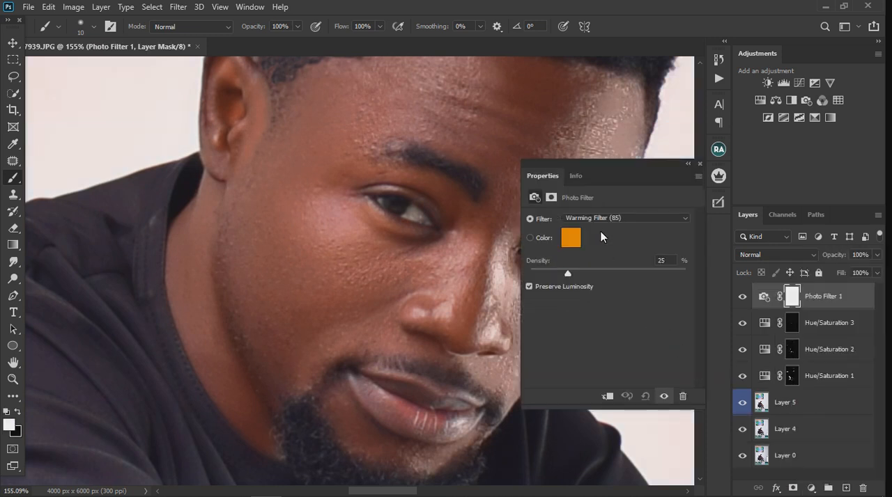
click(604, 221)
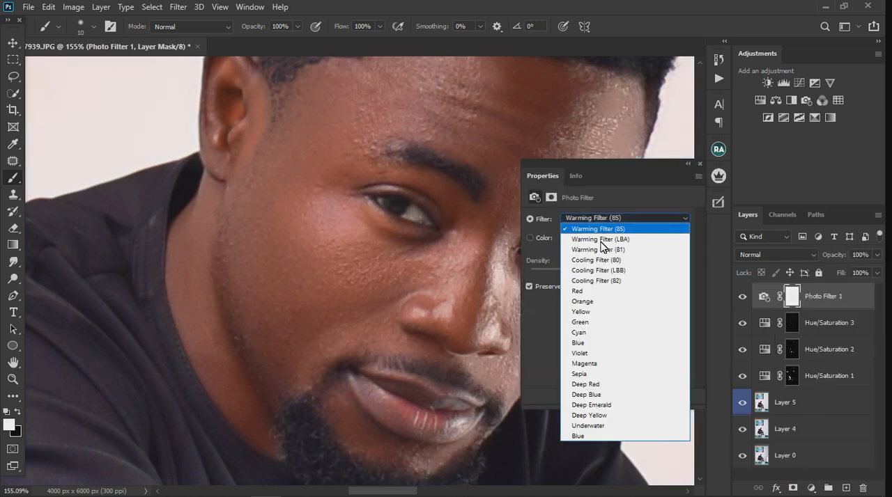
click(604, 284)
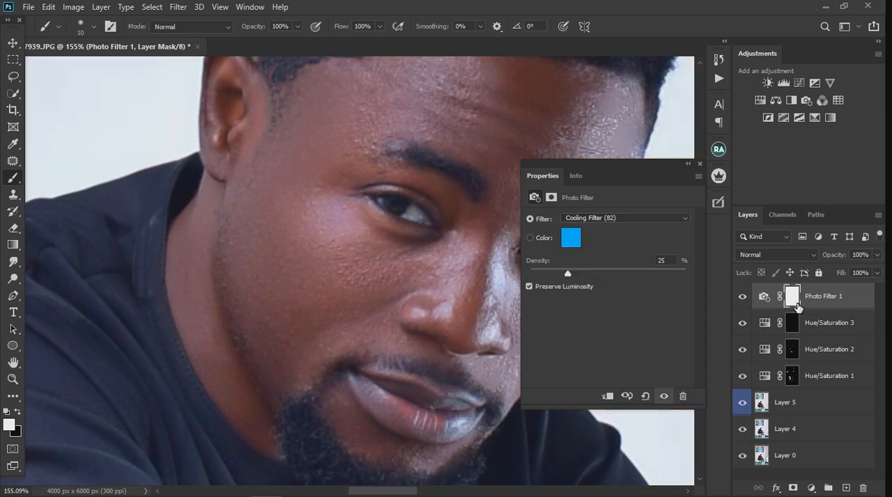
- Replace the Photo Filter 1 mask with a copy of the Hue/Saturation 3 eye mask
click(794, 299)
click(794, 325)
drag(797, 329, 797, 304)
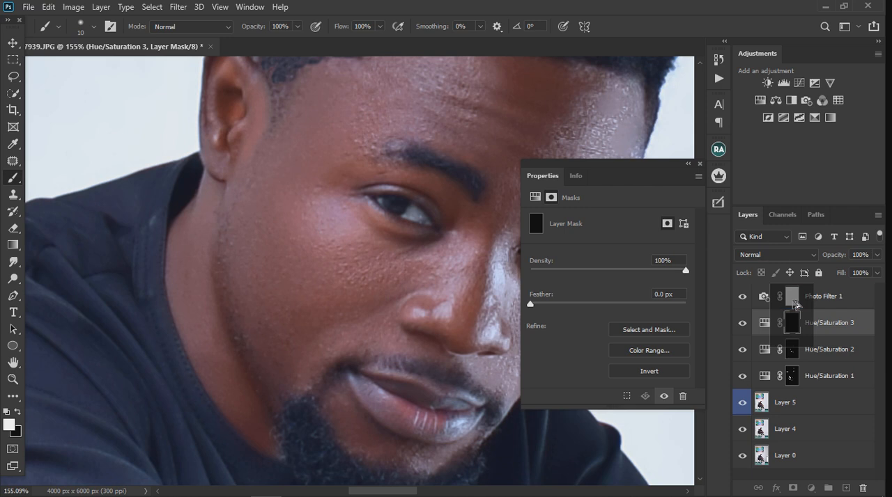
drag(796, 304, 795, 301)
click(390, 196)
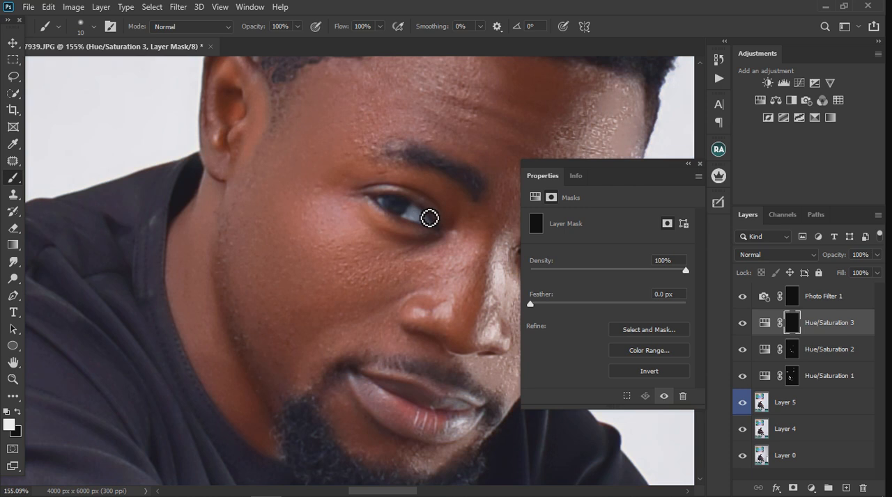
click(699, 165)
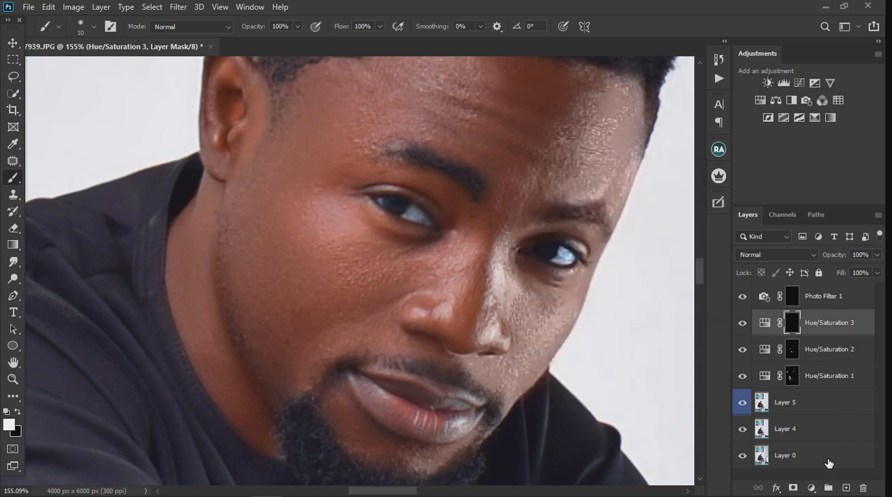
- Add a Curves adjustment layer above Photo Filter 1 and replace its mask with a copy of the Photo Filter 1 mask
click(811, 489)
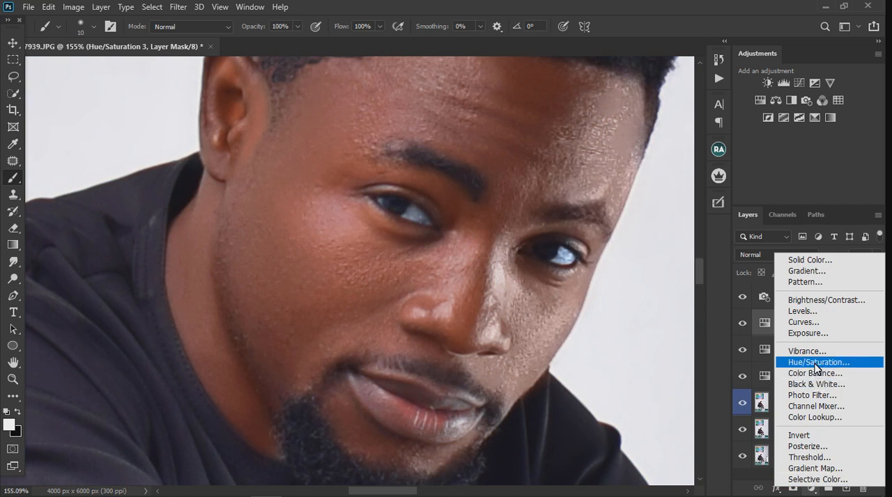
click(807, 324)
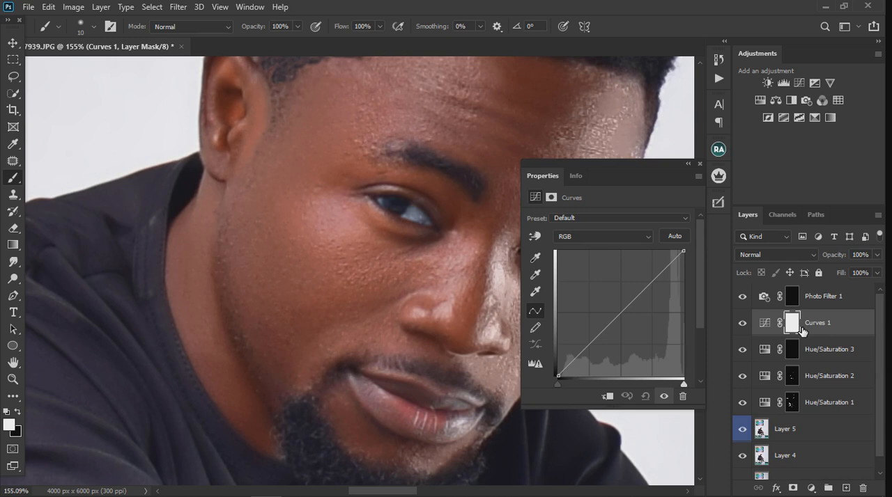
drag(817, 326, 809, 292)
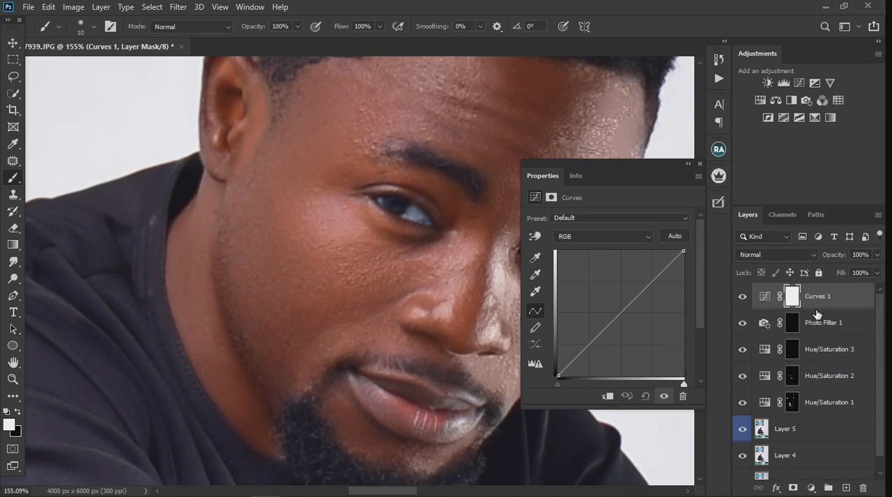
drag(792, 328, 796, 301)
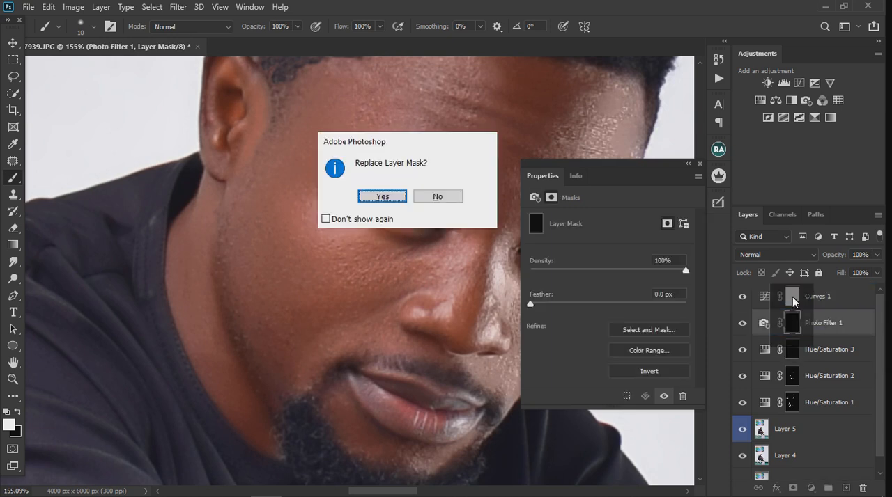
click(395, 196)
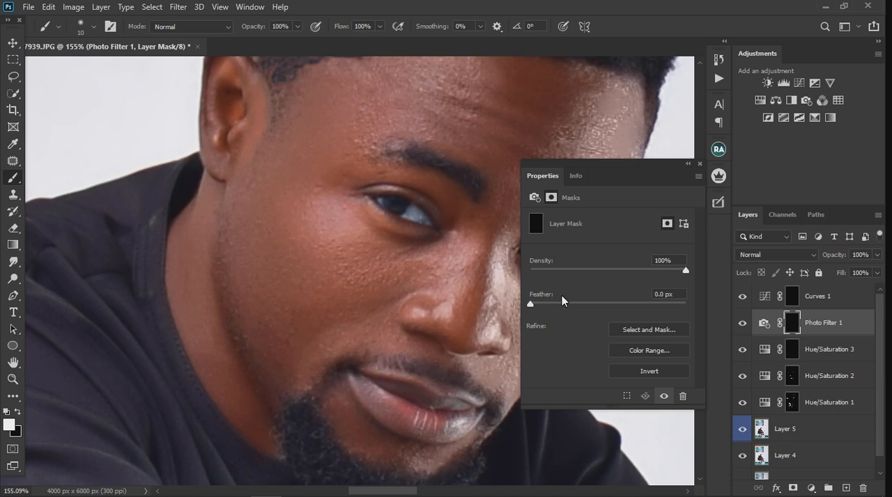
- Brighten the eyes in Curves 1 by moving the RGB white point inward and raising the midtones slightly
click(765, 296)
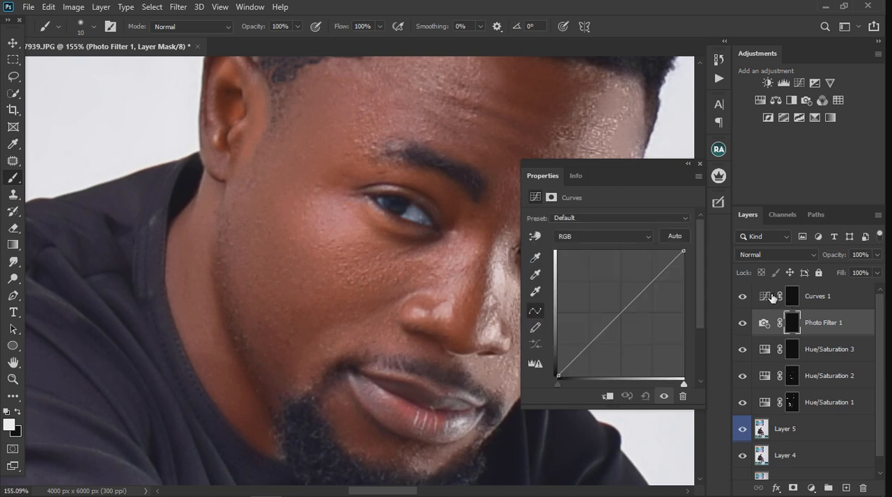
drag(684, 384, 673, 386)
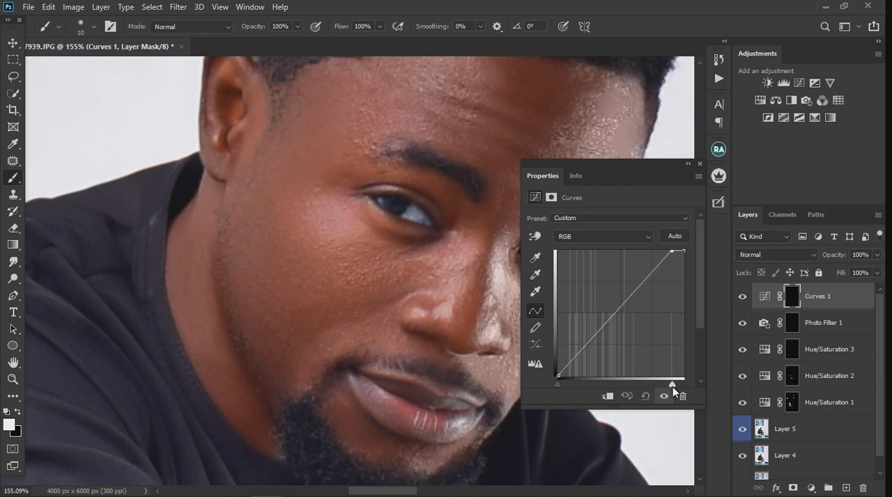
drag(617, 321, 611, 313)
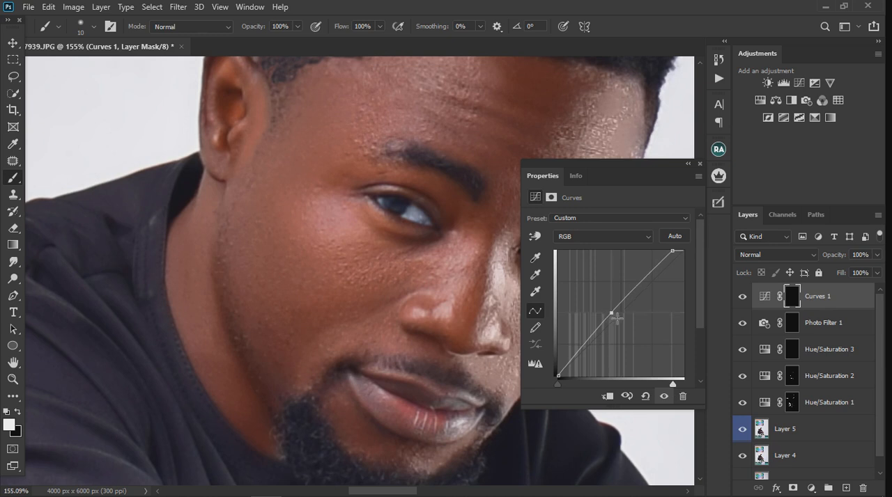
click(698, 163)
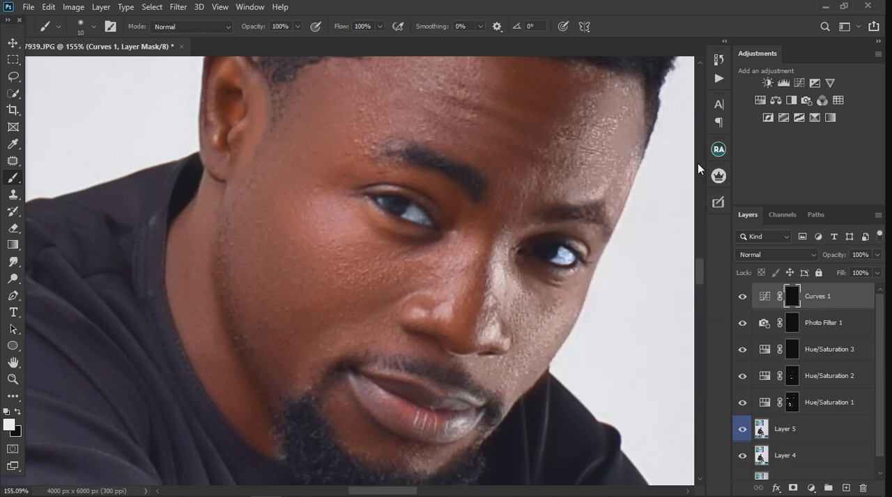
- Add a Hue/Saturation adjustment layer clipped to Curves 1
click(811, 488)
click(819, 361)
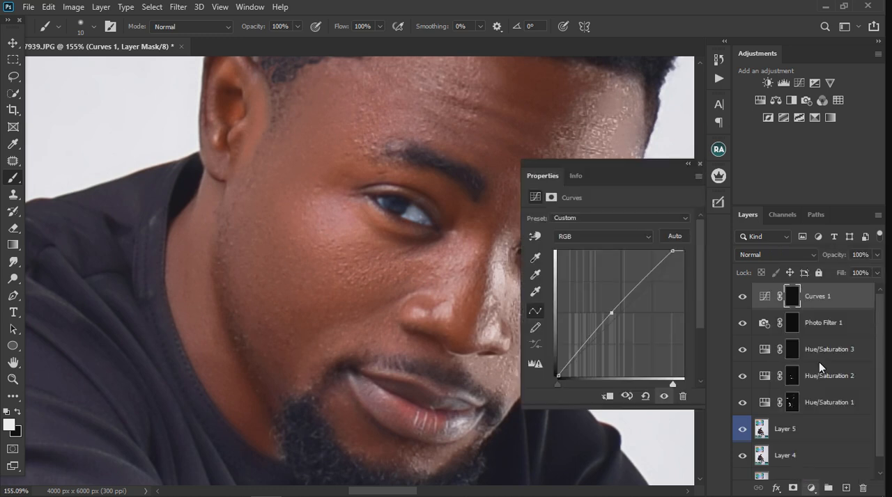
click(611, 395)
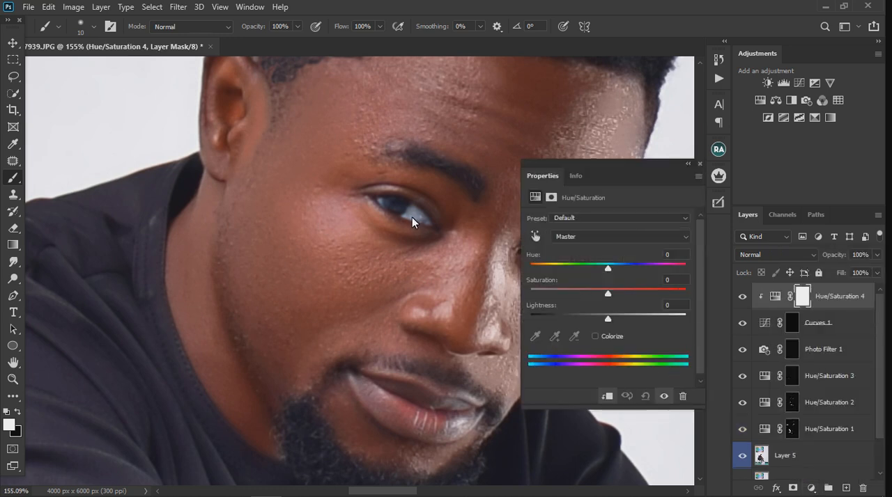
- Sample the eye white to target the Blues range and set its Saturation to -66 in Hue/Saturation 4
click(534, 237)
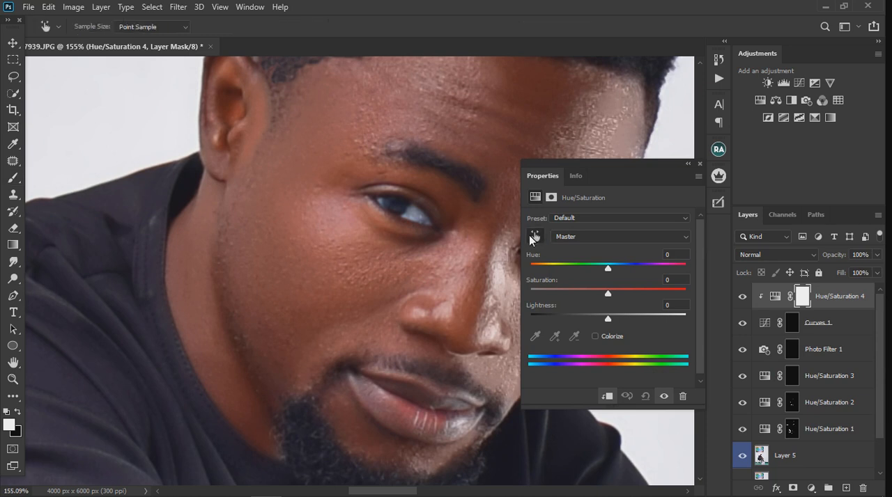
click(416, 220)
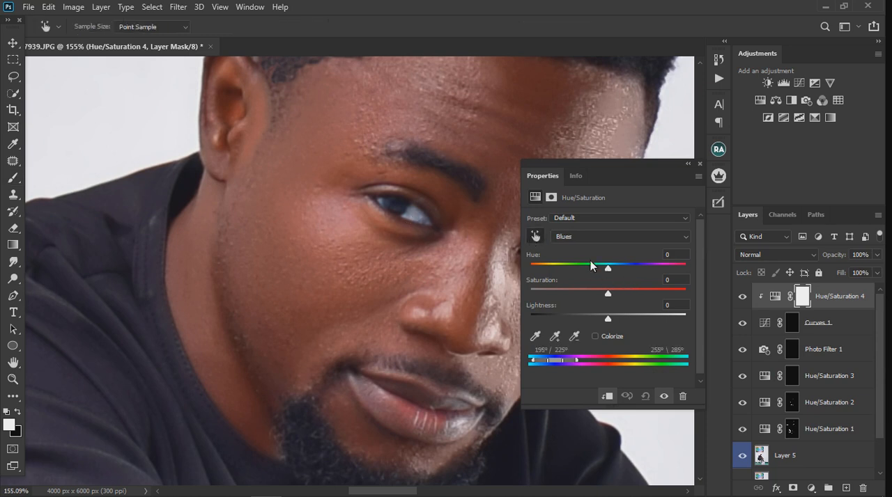
drag(611, 292, 555, 292)
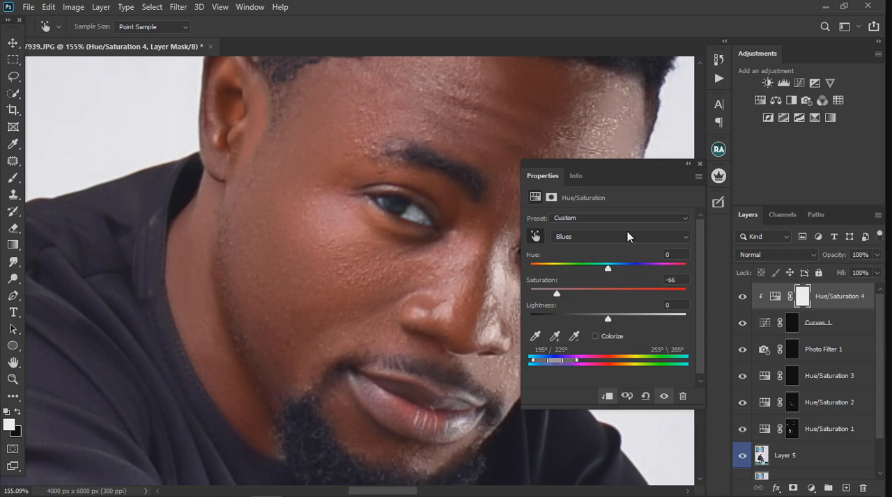
click(699, 164)
- Group all the adjustment layers from Hue/Saturation 4 down to Hue/Saturation 1
scroll(414, 241, down, 10)
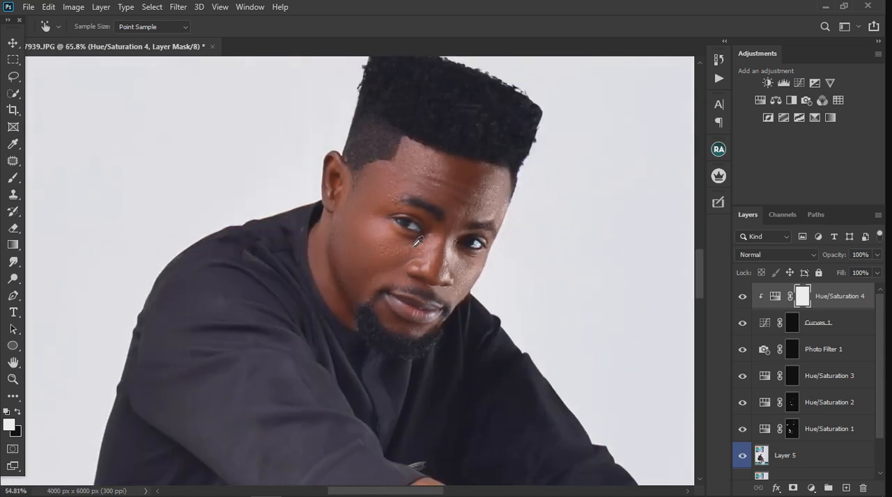
scroll(423, 235, down, 2)
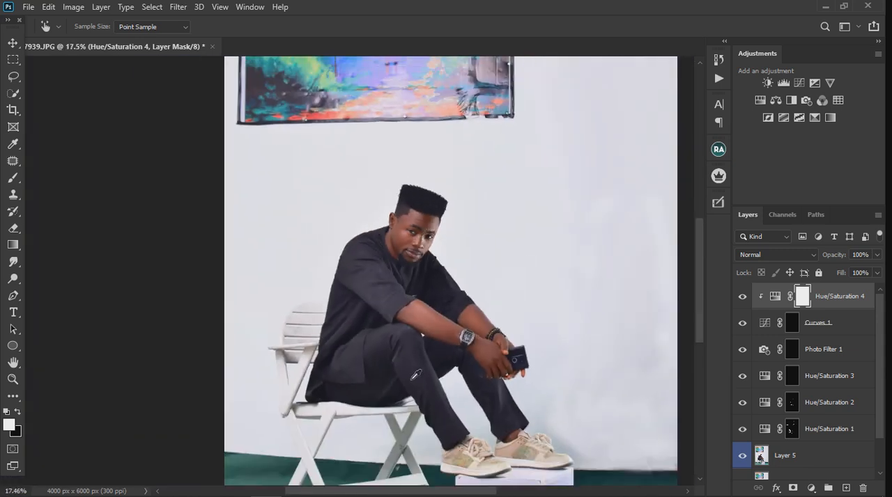
scroll(417, 369, up, 2)
scroll(429, 241, up, 3)
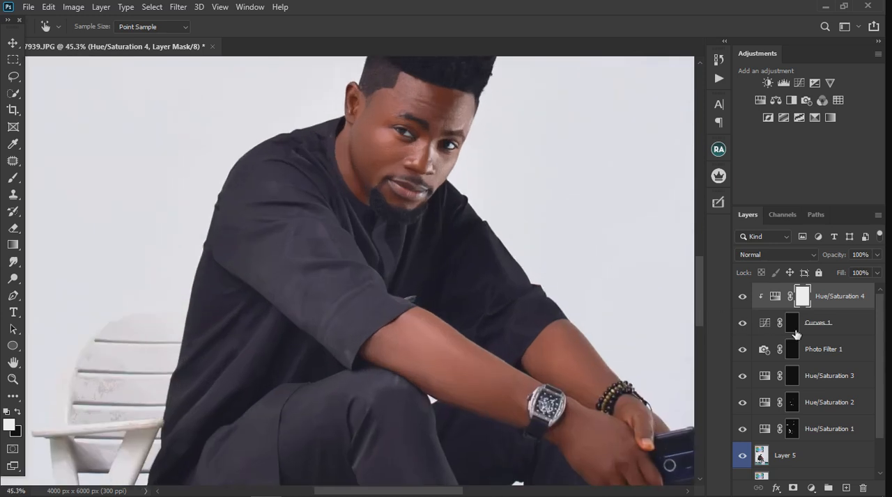
shift+click(838, 435)
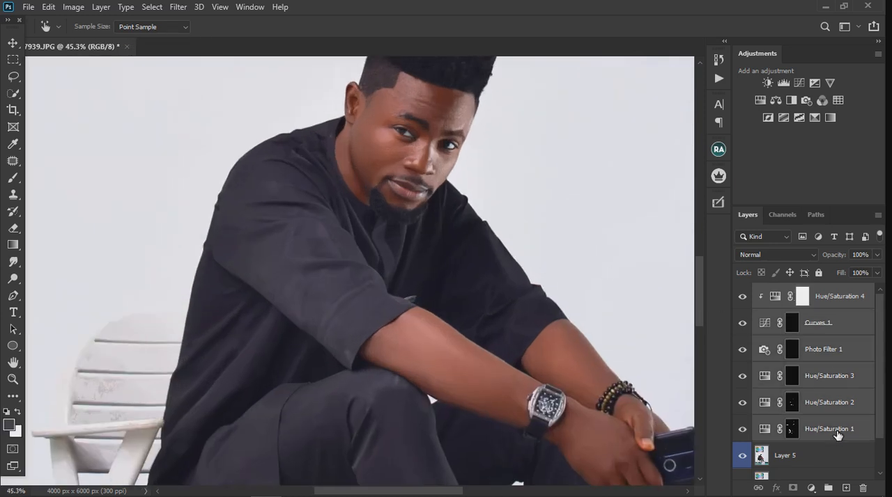
click(834, 489)
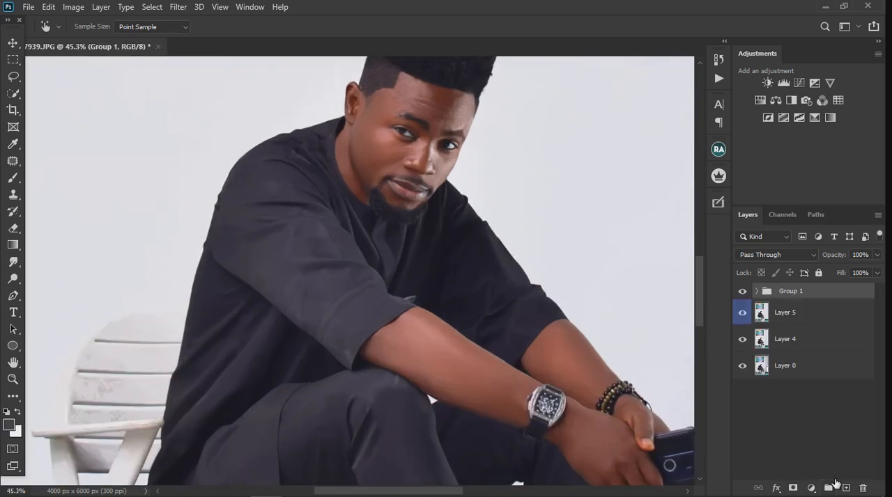
- Compare the portrait with Group 1 hidden and shown, examining the face and the whole image
click(742, 291)
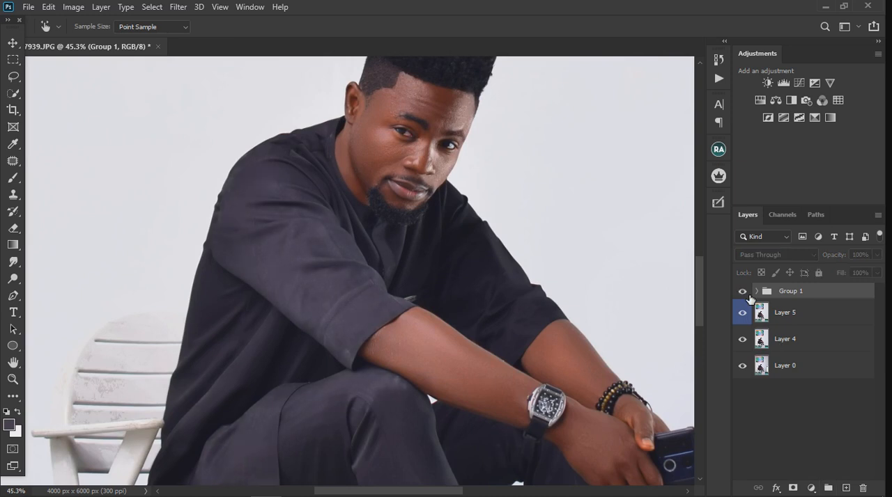
scroll(436, 259, down, 3)
scroll(414, 218, down, 2)
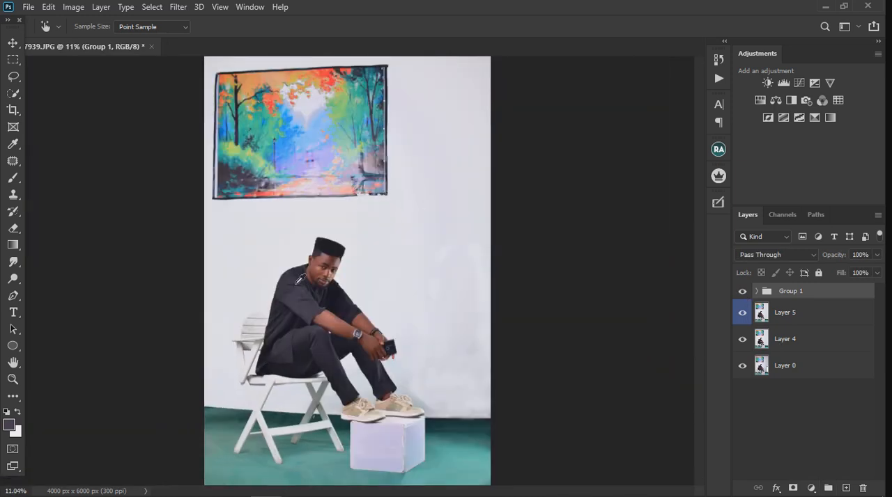
scroll(328, 325, up, 2)
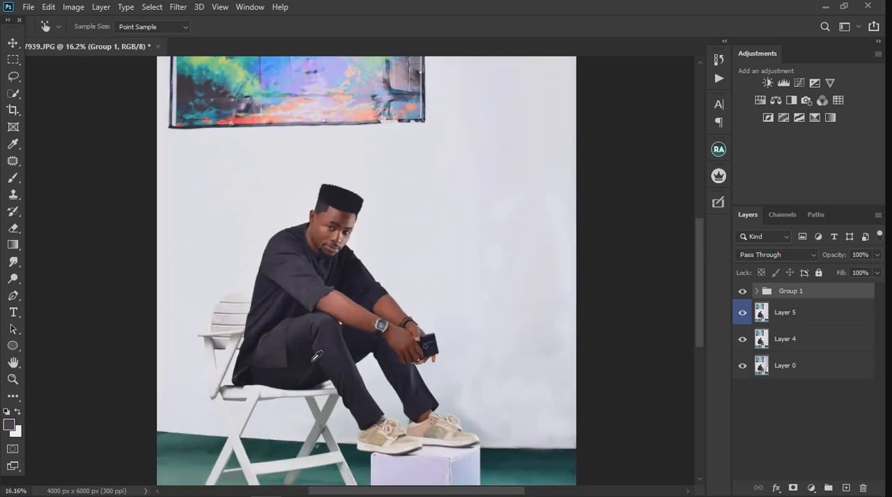
scroll(342, 248, up, 6)
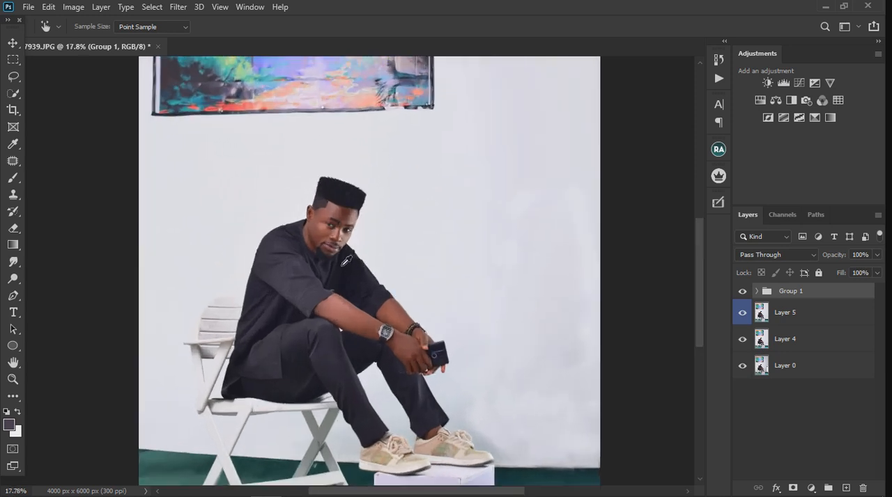
scroll(337, 251, up, 2)
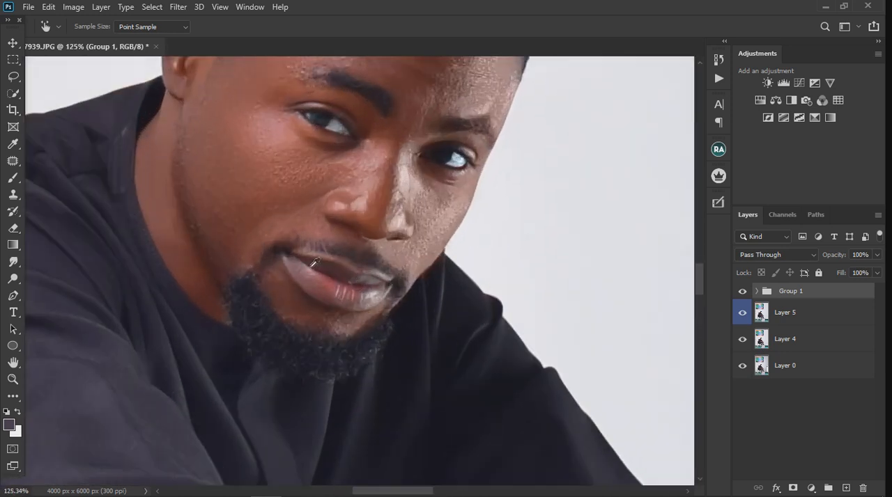
scroll(345, 293, down, 6)
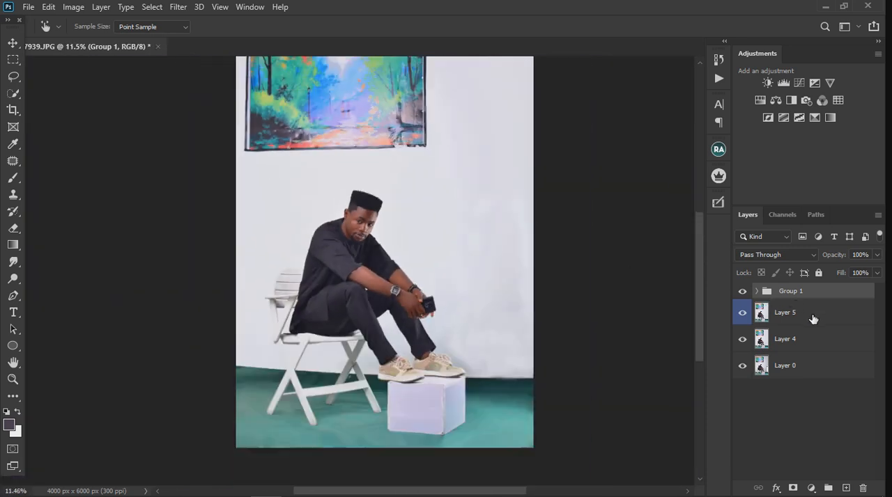
- Merge Group 1 with Layer 5, hide Layer 4, and compare the image with the merged layer off and on
right_click(812, 319)
click(766, 317)
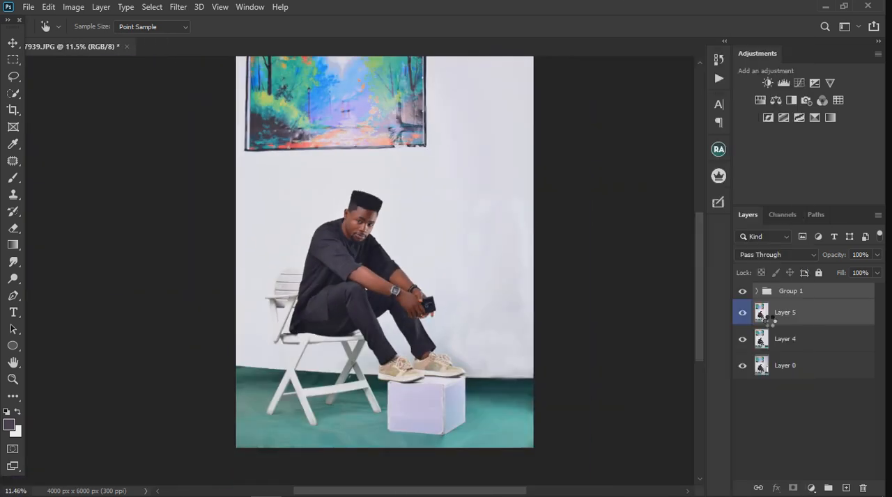
click(742, 323)
click(744, 297)
click(743, 297)
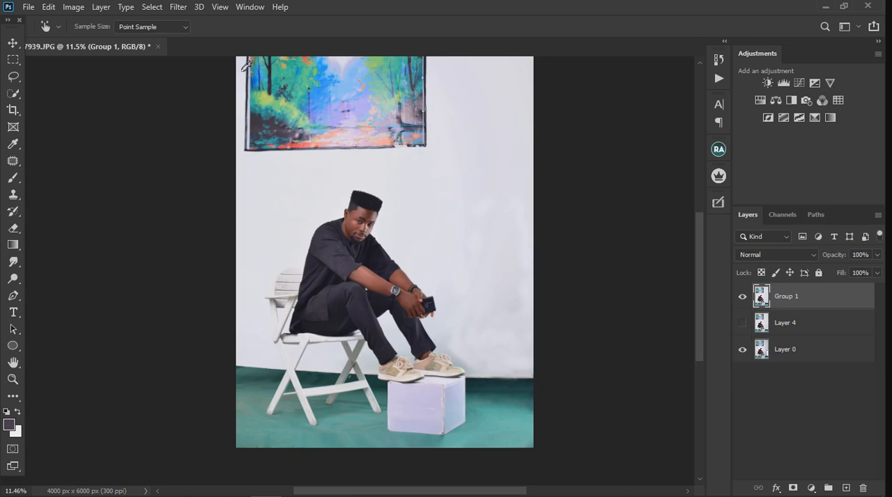
- Open the Camera Raw Filter on the Group 1 layer and neutralise the white balance by sampling the white wall beside the painting
click(181, 8)
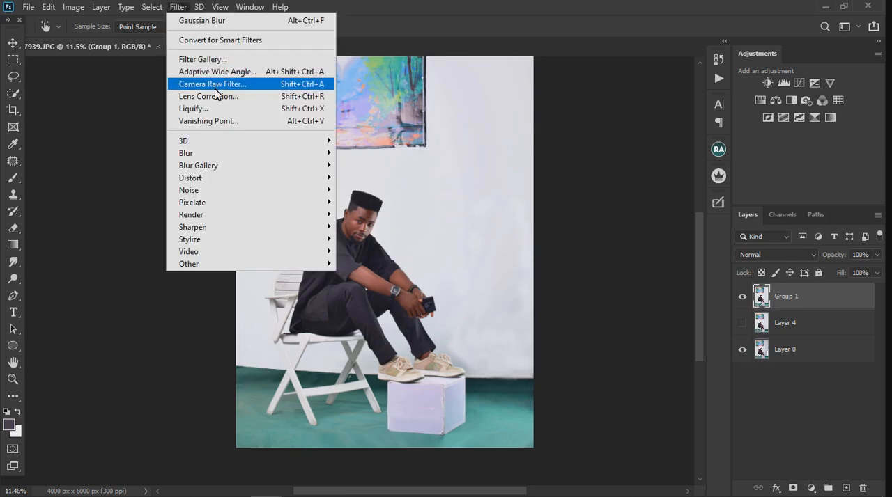
click(217, 85)
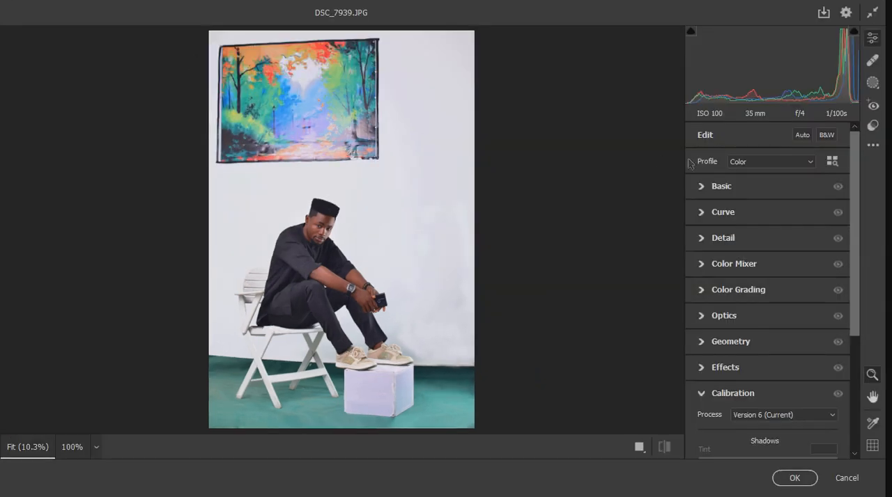
click(704, 189)
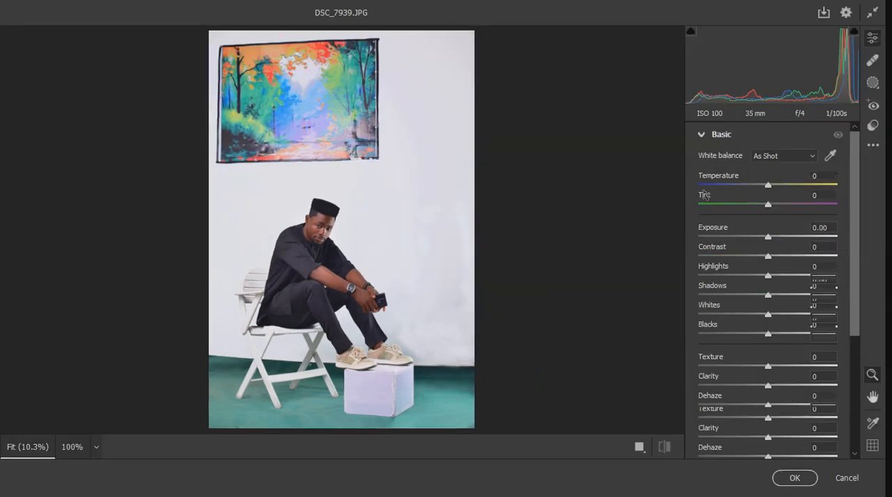
click(831, 156)
click(465, 84)
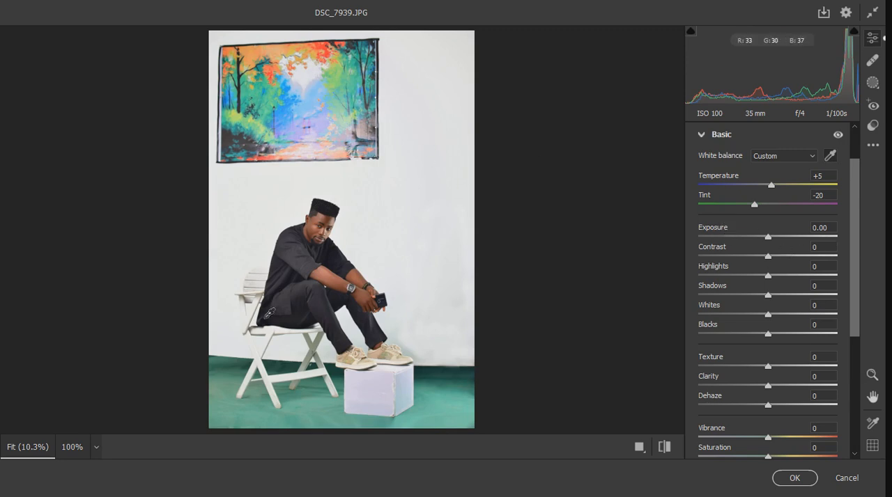
scroll(271, 342, up, 1)
scroll(280, 341, down, 2)
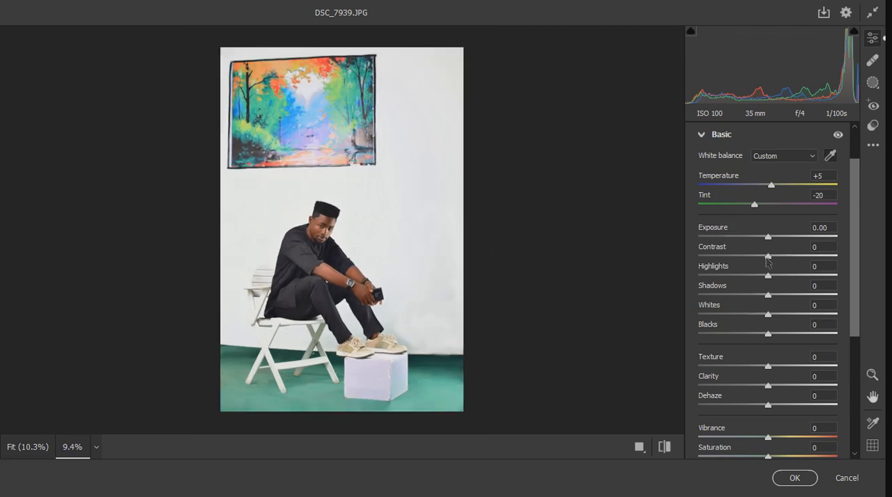
- In the Basic adjustments, set Highlights to +7, Whites to +6, Blacks to +10, Texture to +9, Clarity to +7 and Vibrance to +4
drag(771, 277, 774, 280)
click(774, 282)
drag(771, 317, 780, 347)
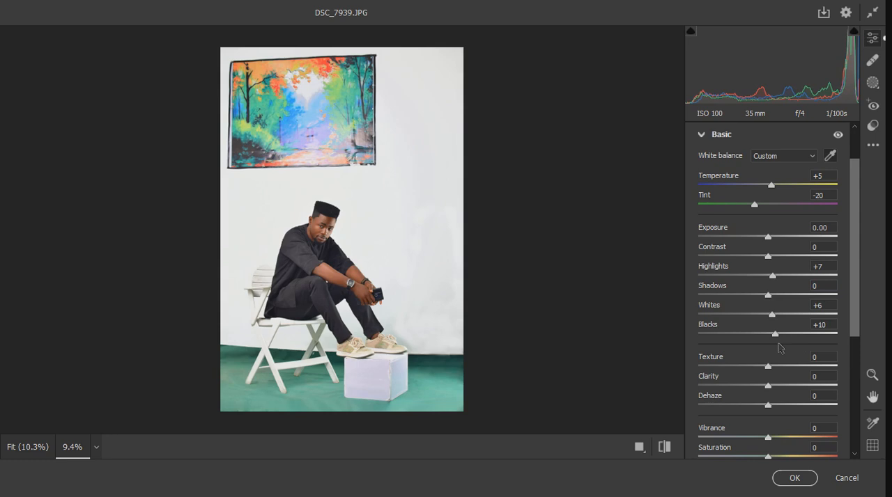
drag(767, 367, 774, 386)
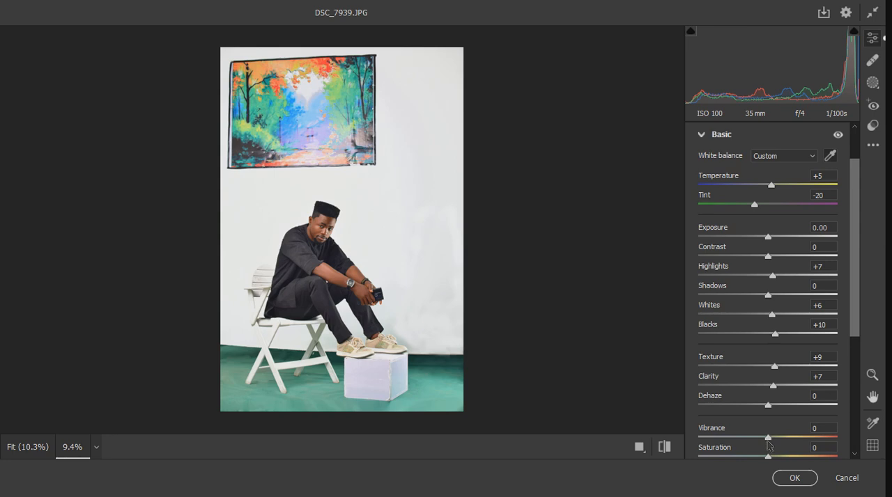
drag(772, 439, 774, 440)
click(701, 139)
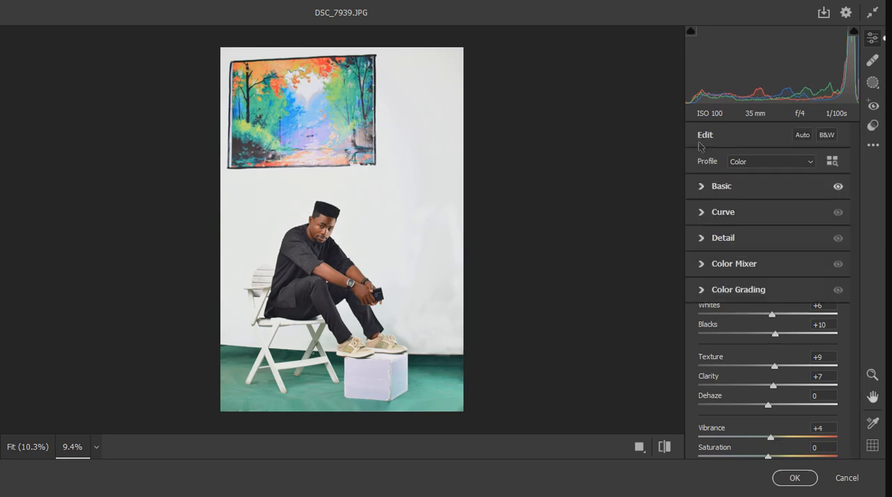
- Set the parametric curve's Lights to +7 and Shadows to -4, and compare the portrait before and after
click(702, 214)
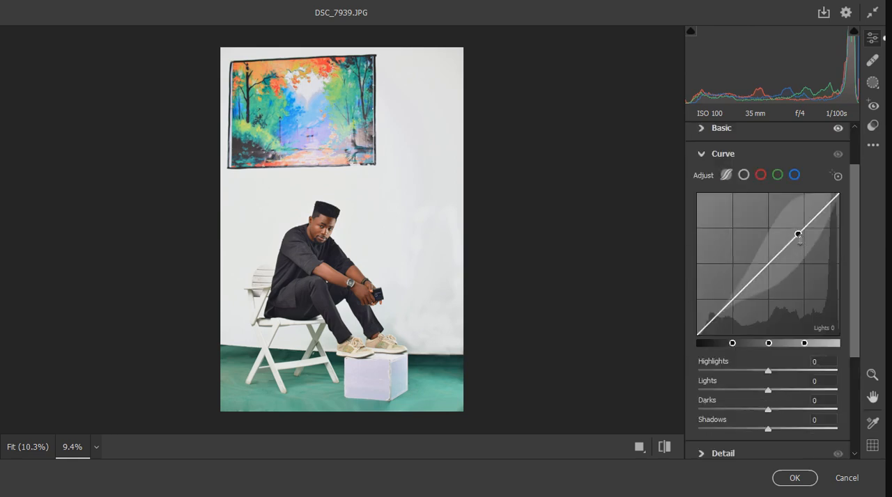
drag(799, 237, 801, 228)
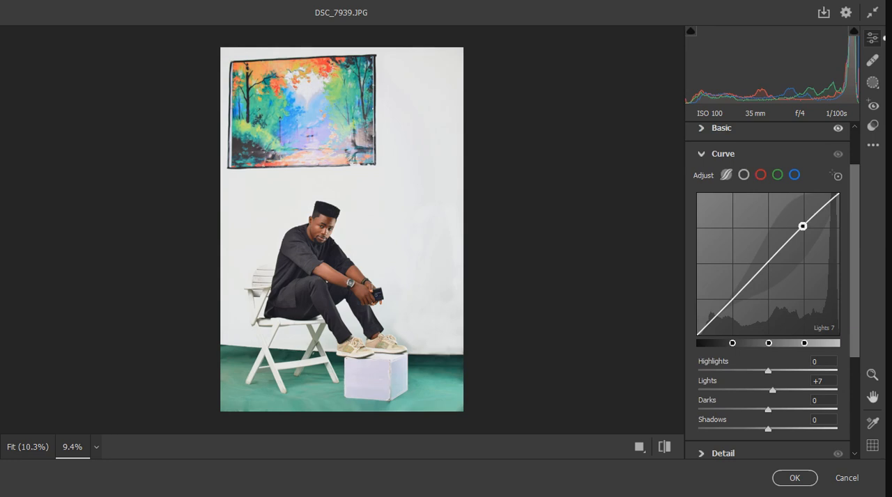
drag(735, 322, 735, 327)
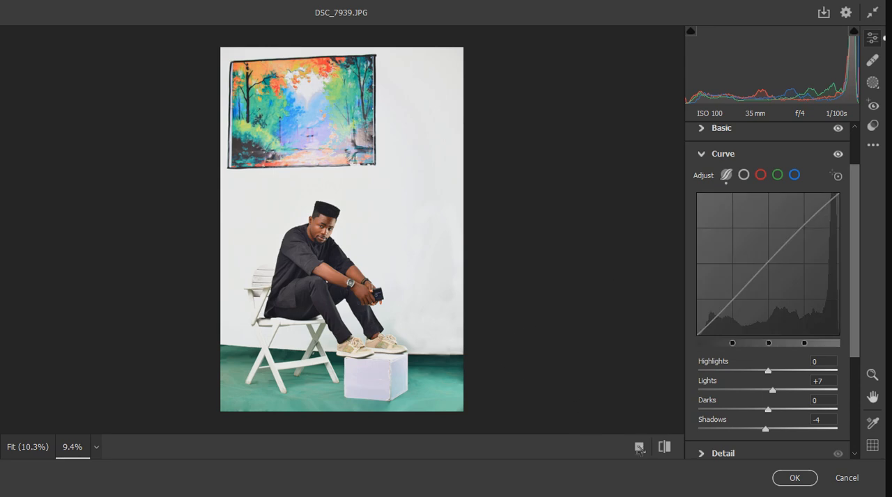
click(667, 450)
click(667, 450)
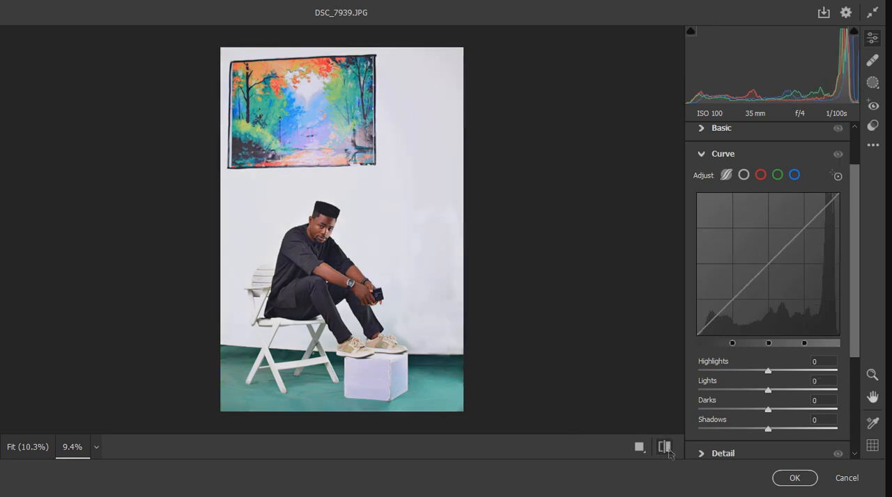
click(708, 159)
- Soften the Basic tonal adjustments to Highlights +3, Whites +3 and Blacks +7
click(708, 188)
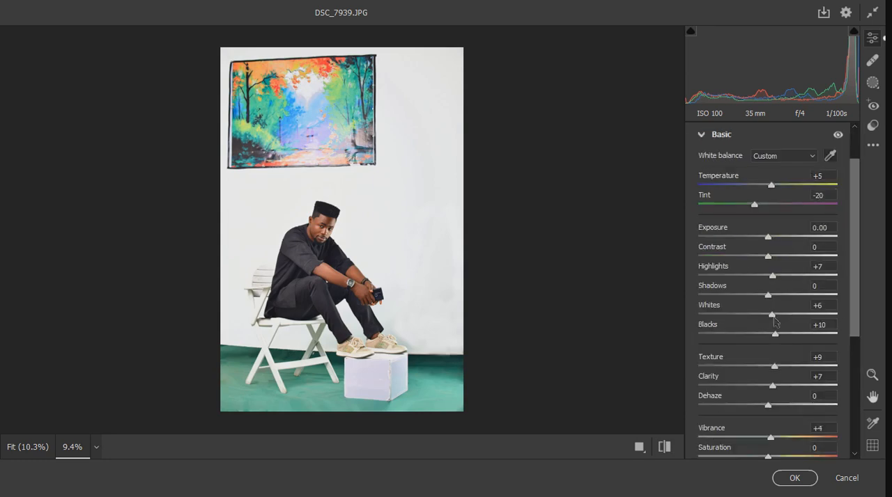
drag(777, 337, 768, 316)
drag(771, 276, 770, 277)
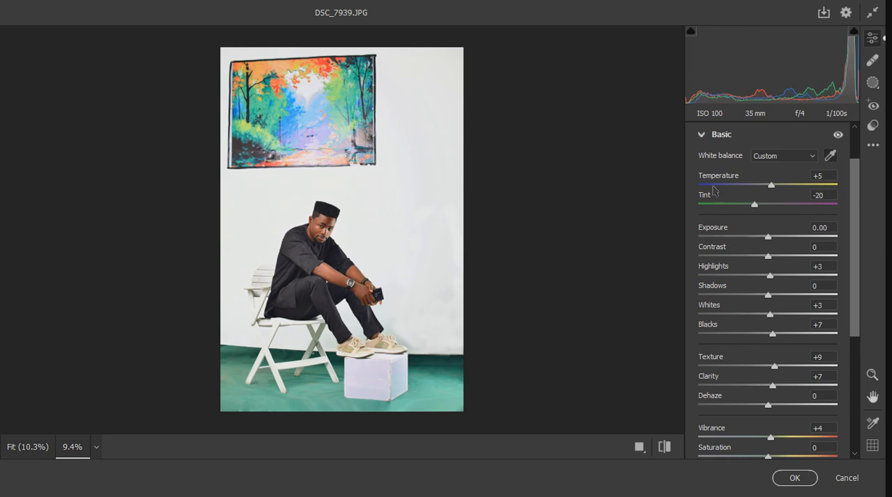
click(701, 135)
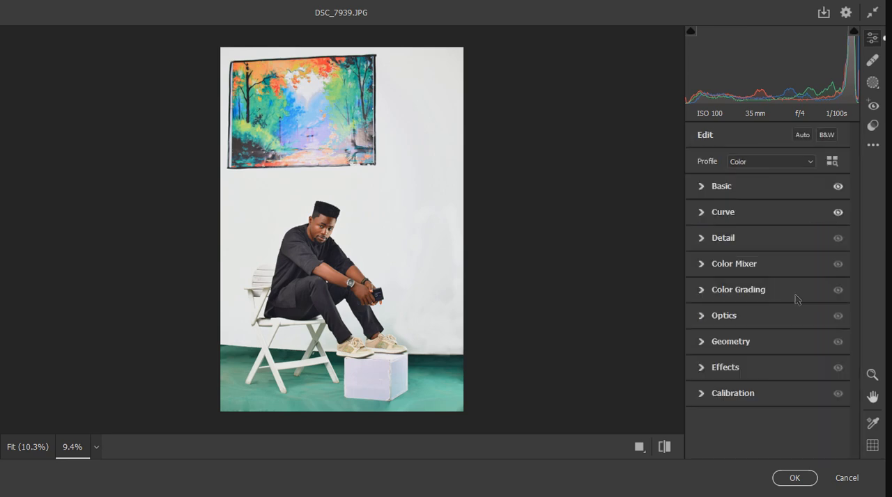
- Compare the portrait with the Curve and Basic adjustments switched off and on
click(839, 214)
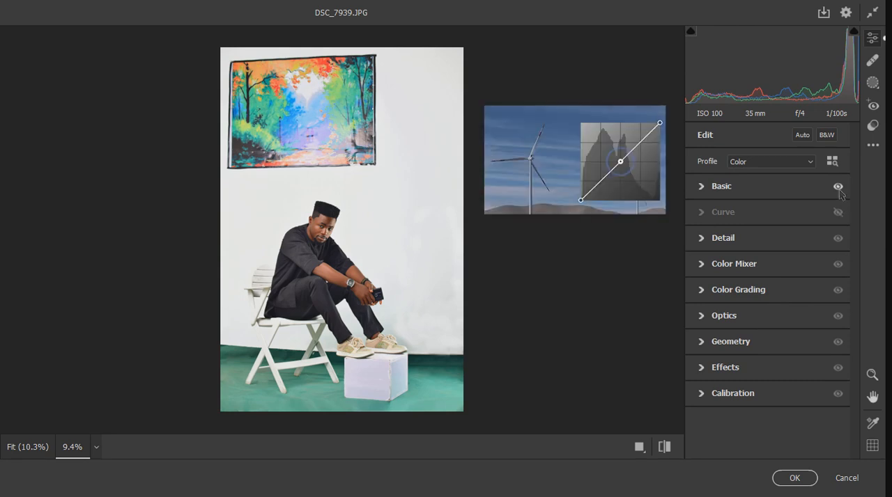
click(840, 190)
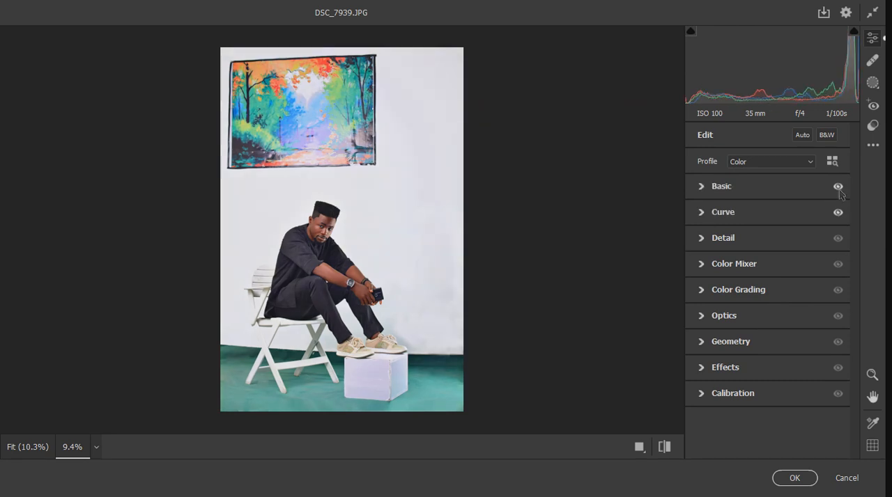
click(840, 190)
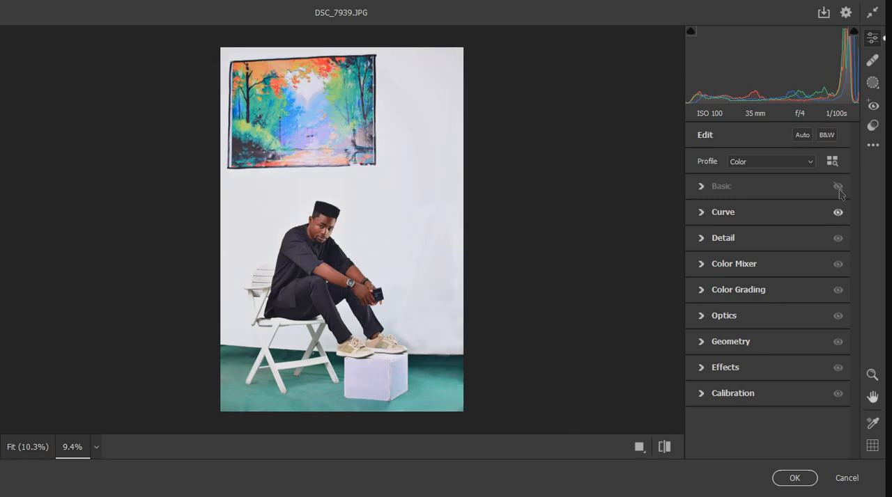
click(840, 190)
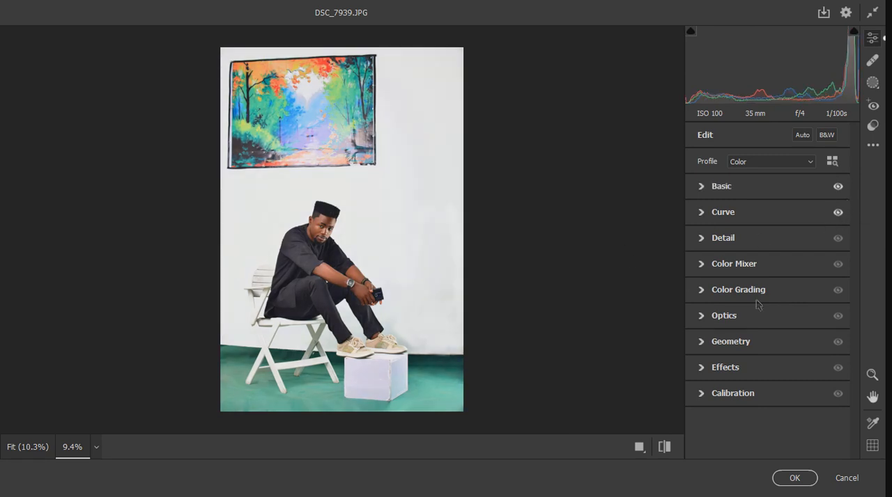
- Raise the Color Mixer luminance of Oranges to +6 and Yellows to +7
click(708, 270)
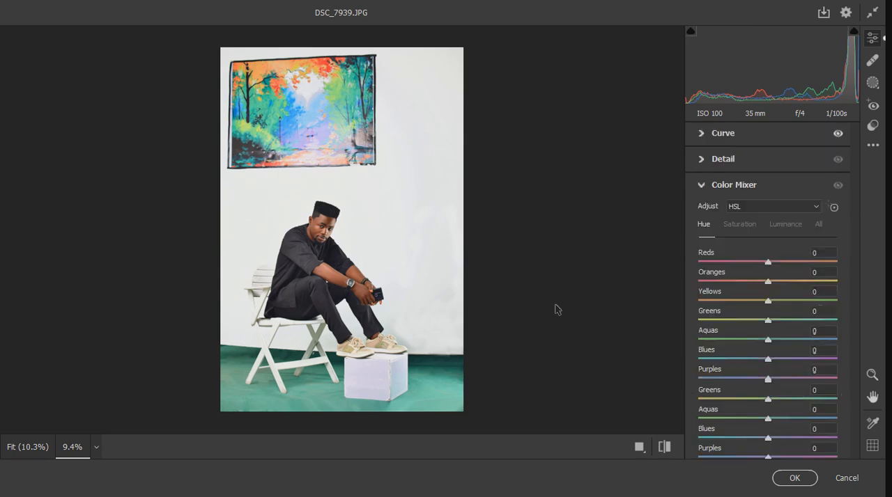
click(785, 226)
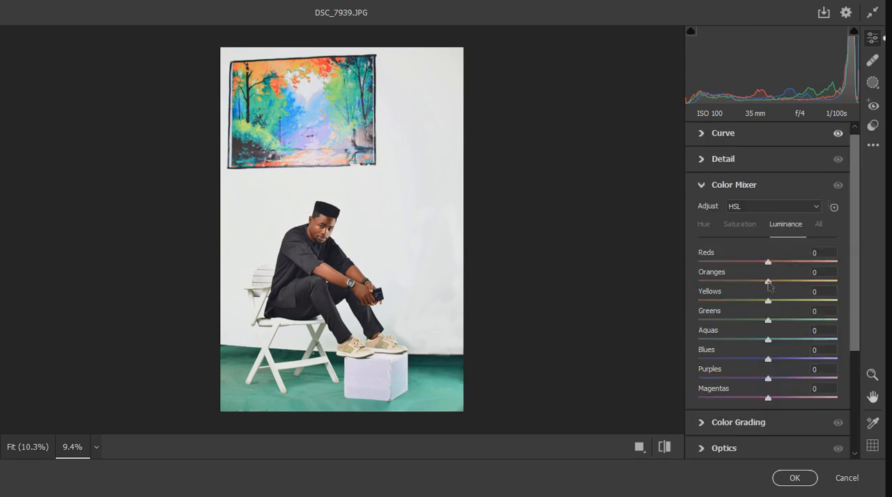
click(778, 283)
drag(780, 283, 776, 303)
- Set the Color Mixer saturation of Oranges to +11, Yellows to +4, Greens to +10, Aquas to +15 and Blues to +7
click(739, 224)
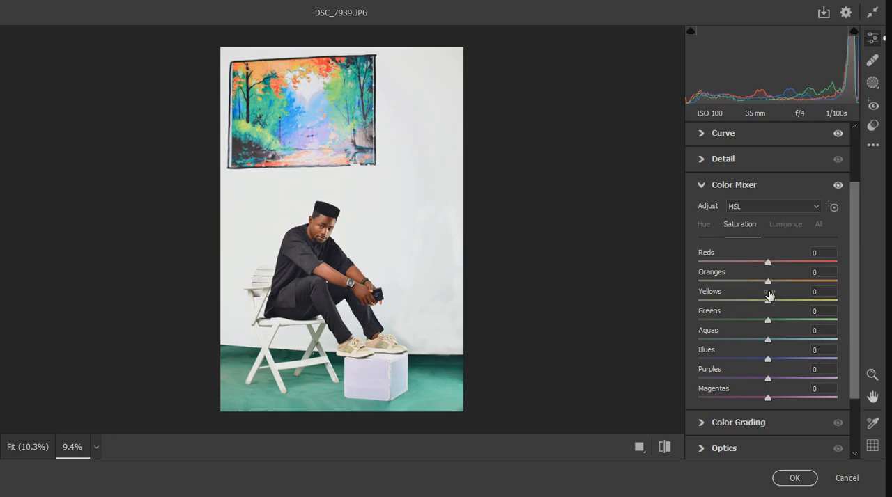
drag(768, 282, 777, 283)
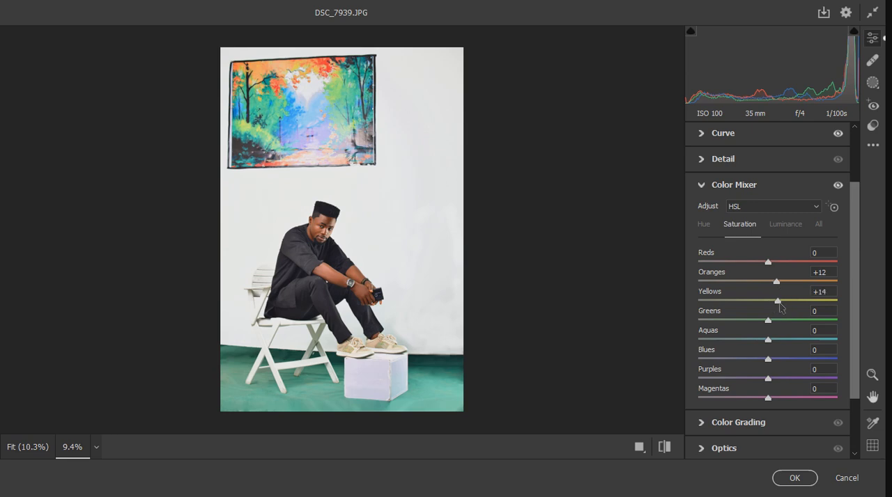
drag(780, 285, 781, 285)
mouse_move(769, 321)
mouse_down()
mouse_move(784, 324)
mouse_move(811, 303)
mouse_move(779, 307)
mouse_up()
drag(780, 322, 781, 345)
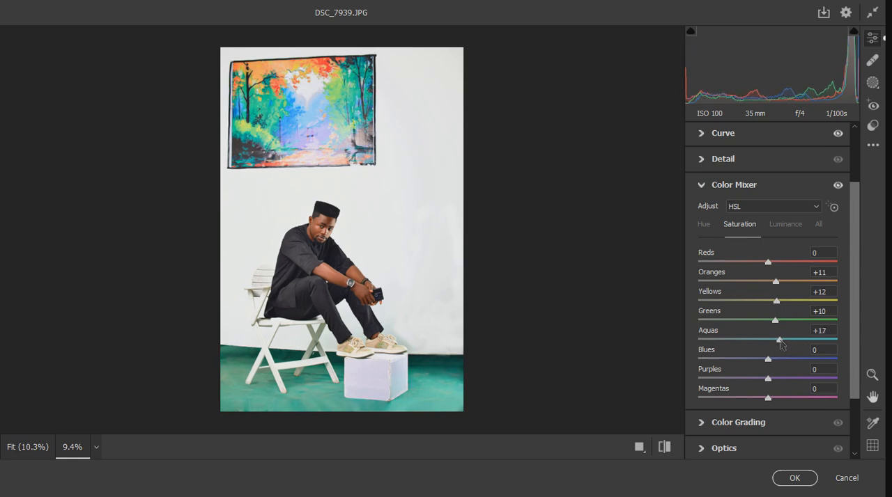
mouse_move(769, 361)
mouse_down()
mouse_move(786, 361)
mouse_move(774, 362)
mouse_up()
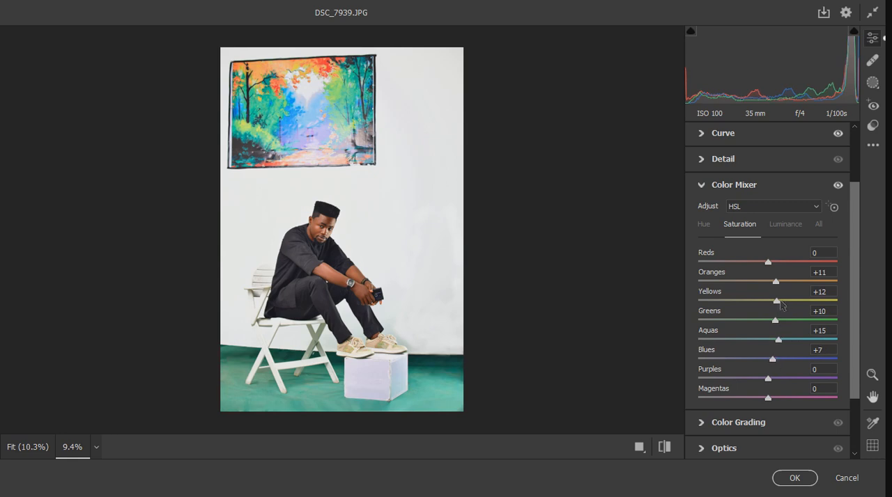
mouse_move(777, 306)
mouse_down()
mouse_move(763, 307)
mouse_move(772, 308)
mouse_up()
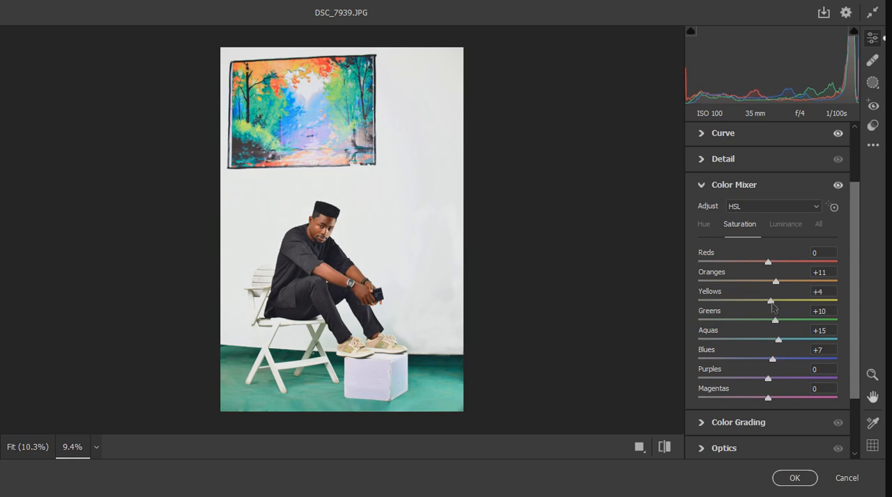
- Set the Color Mixer hue of Aquas to +21 and Blues to +20, and nudge Yellows slightly up and Reds slightly down
click(703, 227)
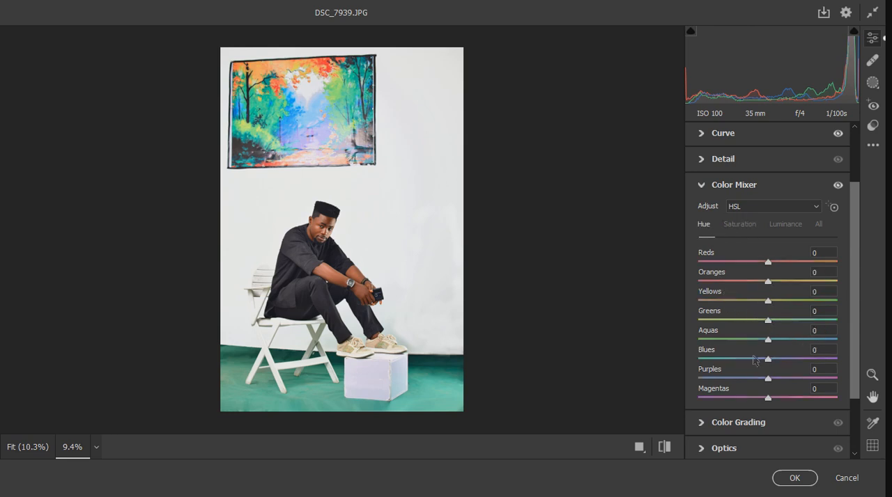
click(798, 342)
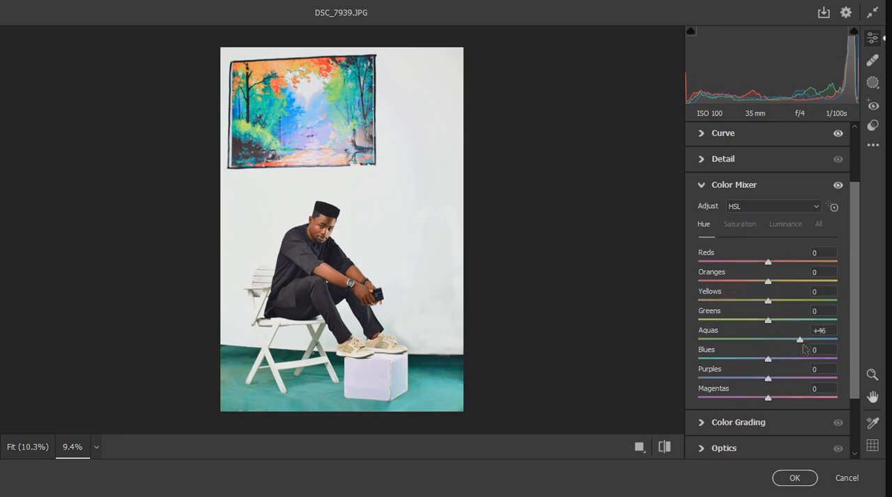
mouse_move(804, 346)
mouse_down()
mouse_move(783, 342)
mouse_move(767, 359)
mouse_move(745, 362)
mouse_move(791, 363)
mouse_move(783, 363)
mouse_up()
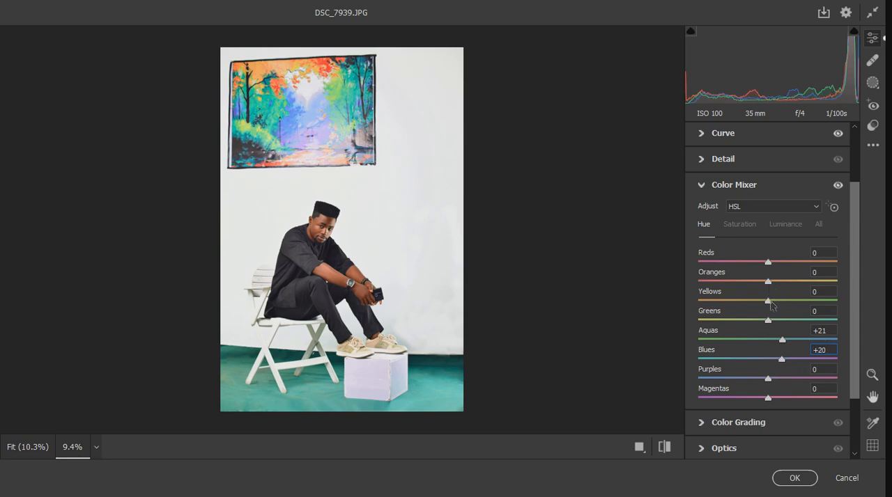
mouse_move(768, 301)
mouse_down()
mouse_move(751, 301)
mouse_move(785, 290)
mouse_move(764, 290)
mouse_move(772, 293)
mouse_up()
drag(767, 262, 762, 266)
- Reduce the Color Mixer saturation of Oranges to +6, Greens to +7 and Aquas to +10, and review the luminance settings
click(747, 230)
drag(776, 283, 772, 283)
drag(776, 325, 776, 343)
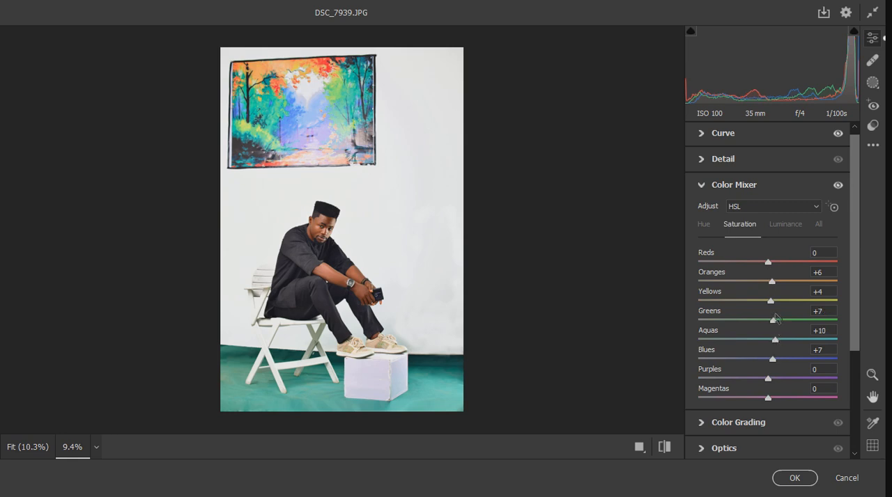
click(788, 225)
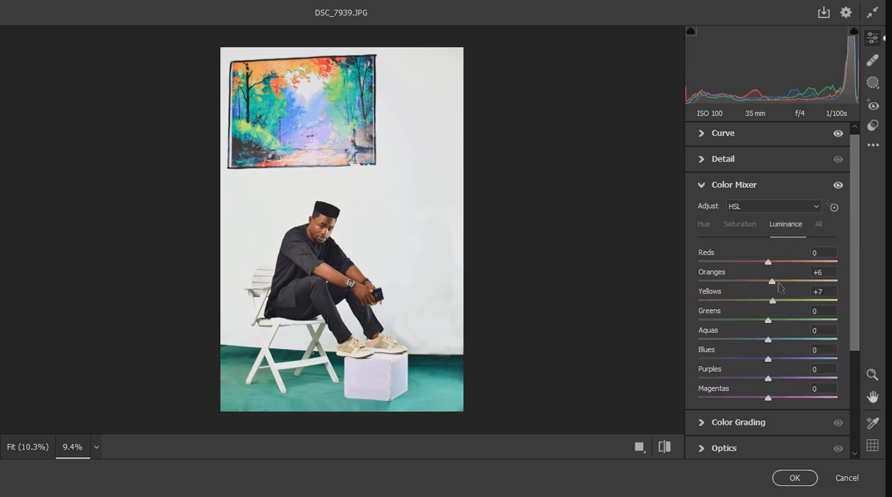
click(704, 186)
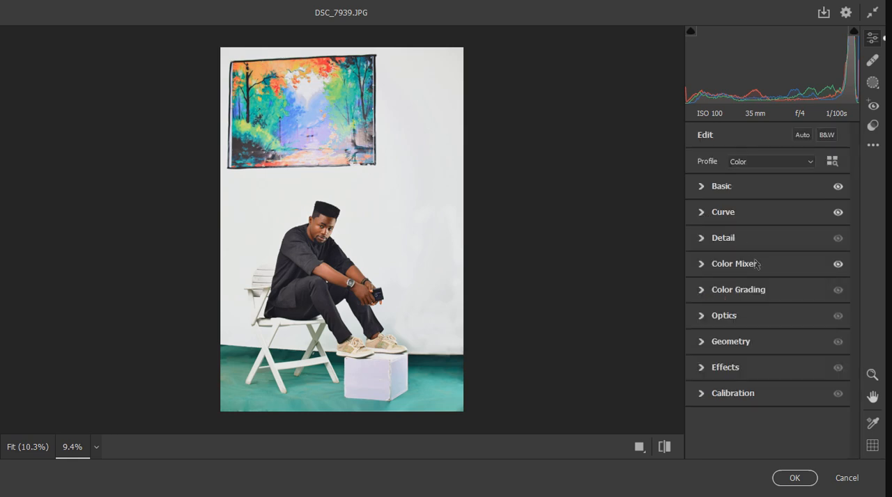
- In Calibration, shift the Red Primary hue slightly up and the Blue Primary hue slightly down, and compare before and after
click(702, 394)
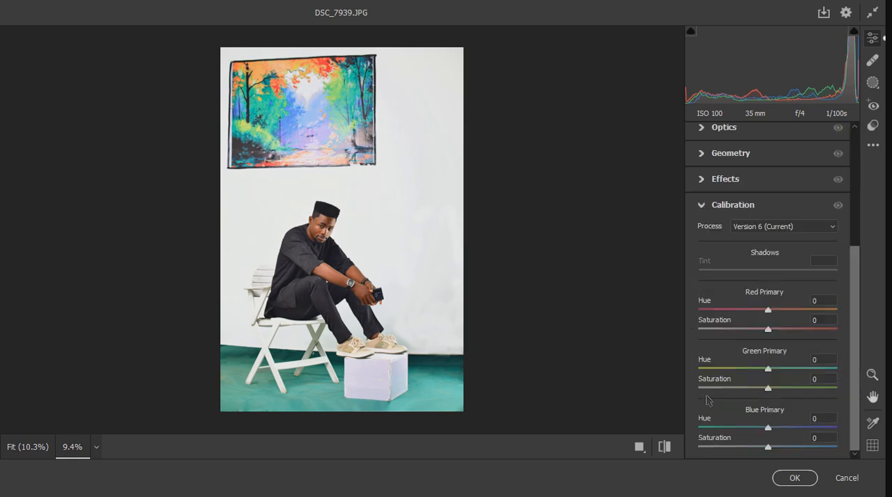
drag(772, 311, 775, 312)
drag(767, 429, 764, 429)
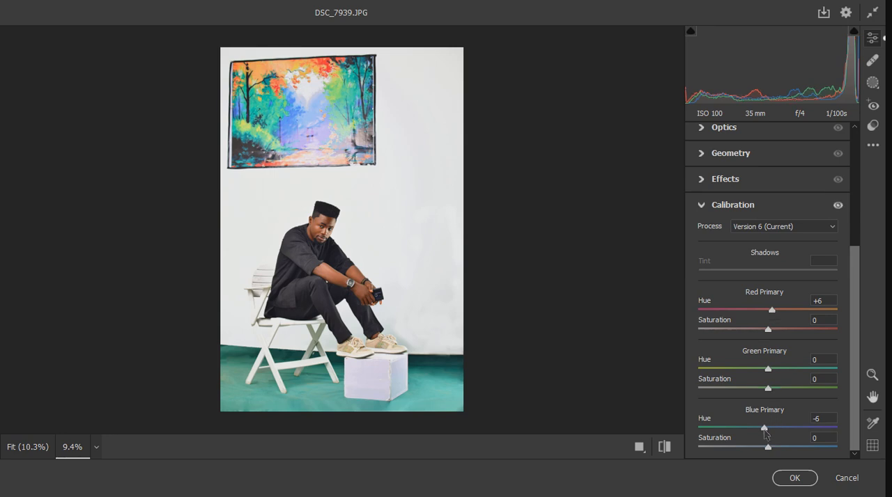
click(663, 449)
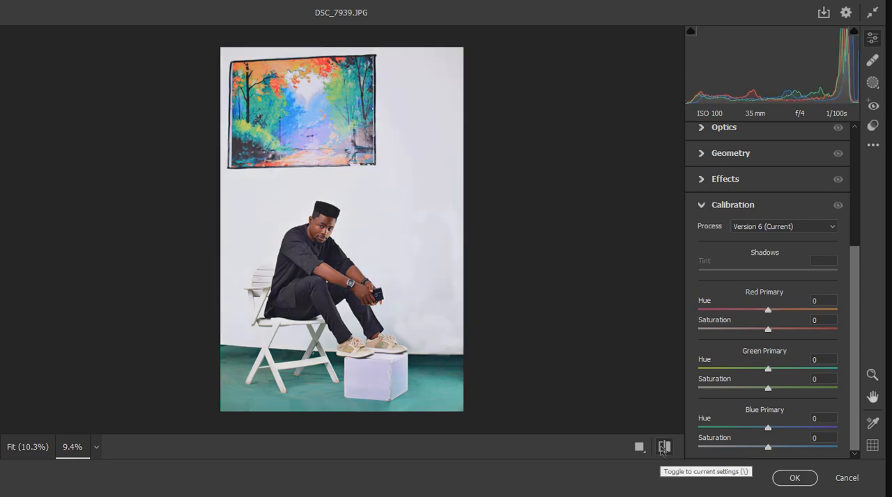
click(663, 450)
- In the Basic settings, reduce Texture to +7 and set Highlights and Whites to 0
scroll(312, 237, up, 1)
scroll(725, 252, up, 3)
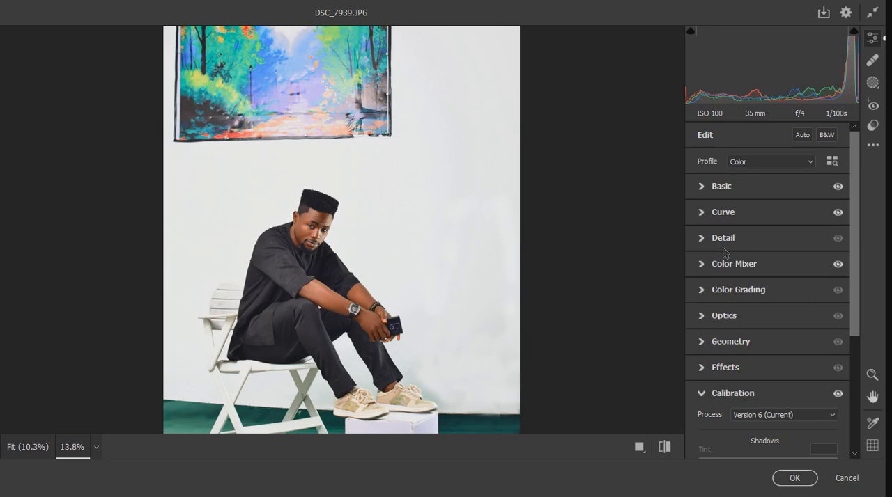
click(703, 192)
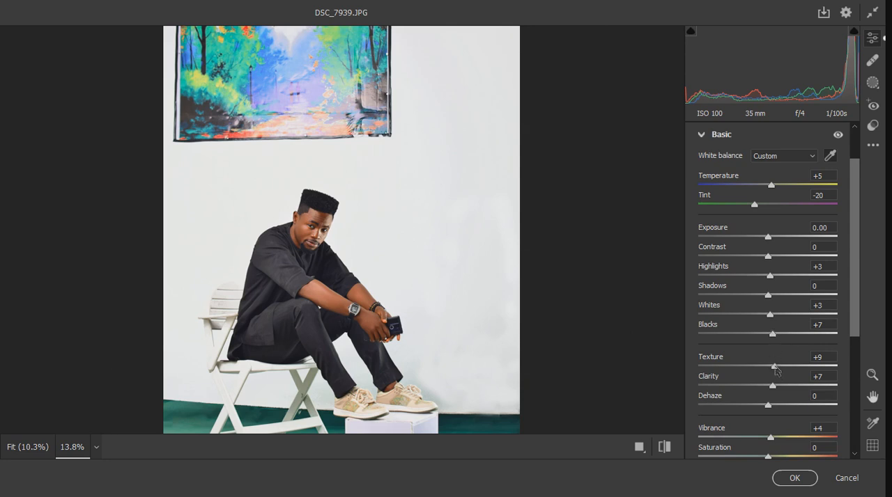
drag(775, 367, 773, 365)
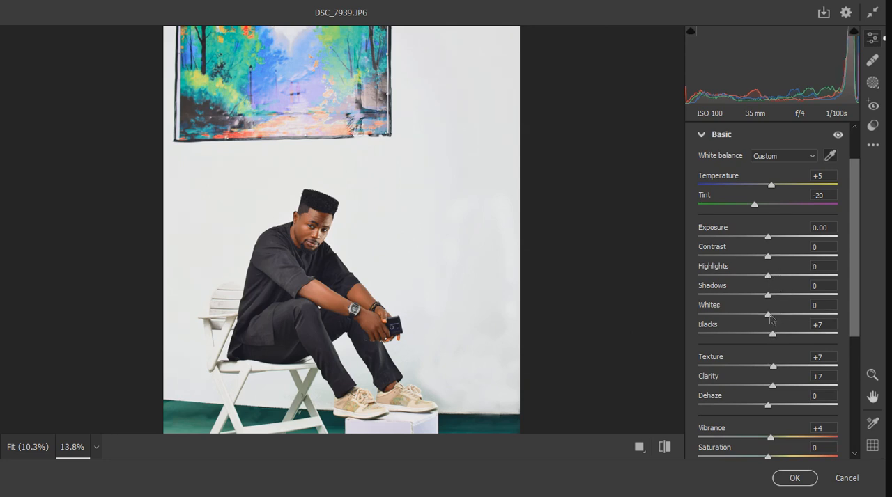
scroll(324, 287, up, 3)
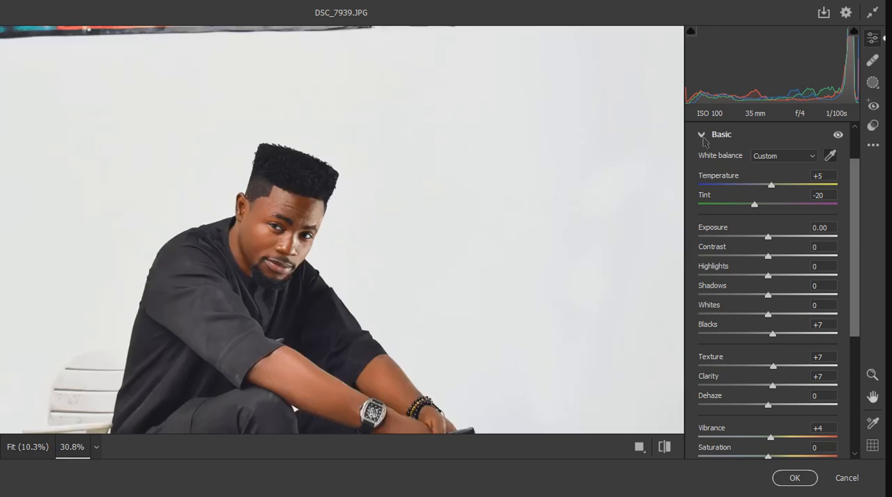
click(704, 134)
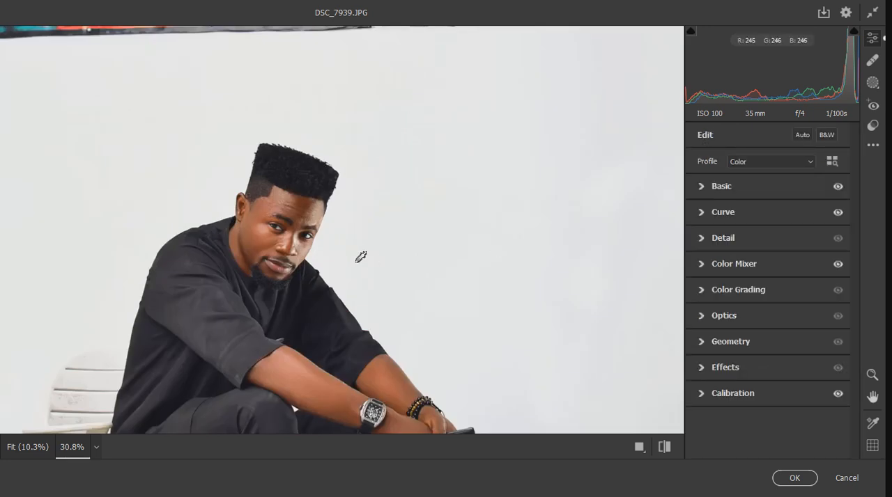
- Compare the whole photo before and after the grade, and apply the Camera Raw adjustments
scroll(288, 216, down, 2)
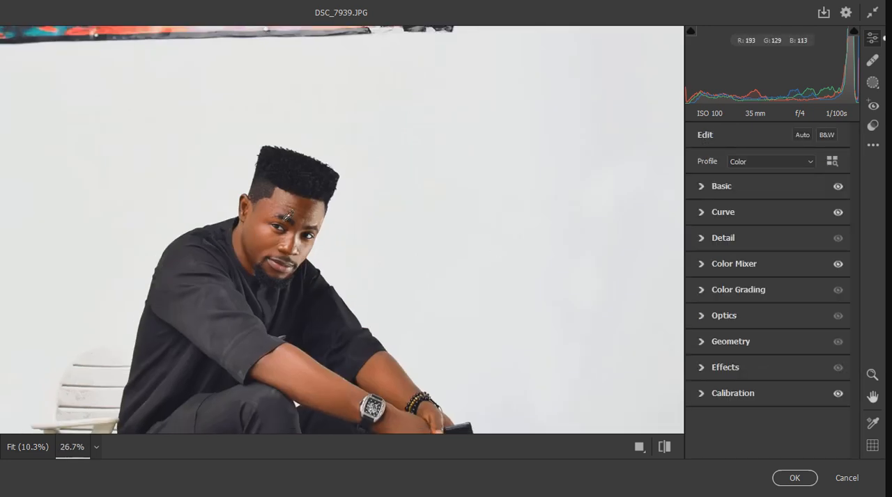
scroll(288, 216, down, 3)
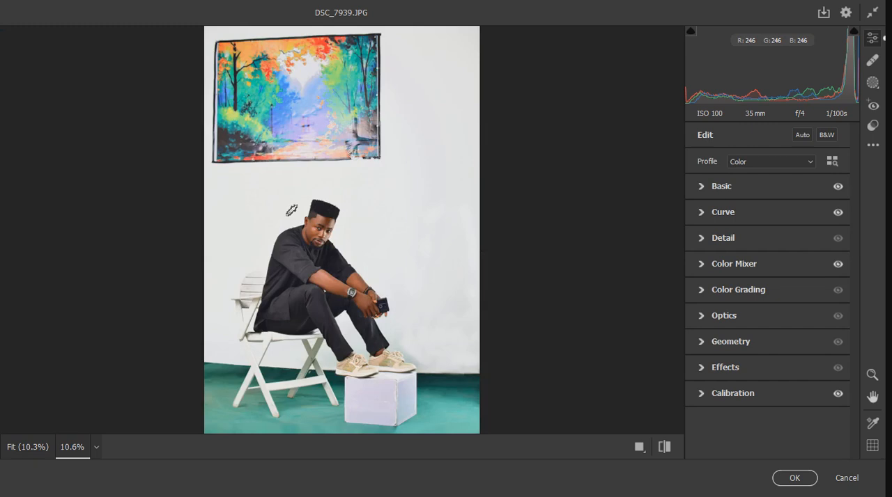
scroll(296, 210, down, 1)
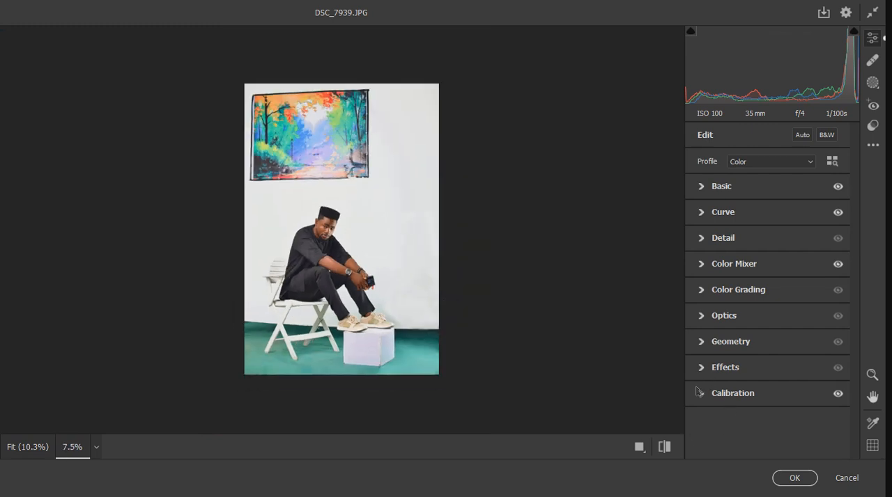
click(667, 448)
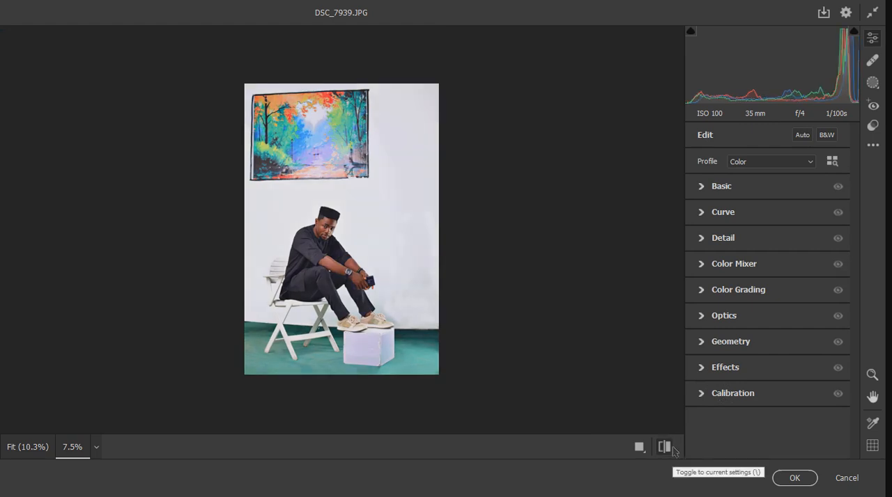
click(673, 450)
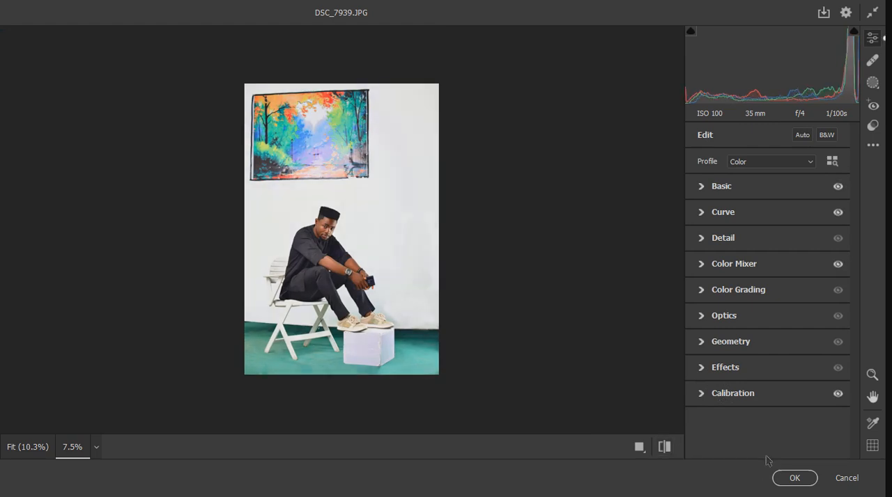
click(803, 478)
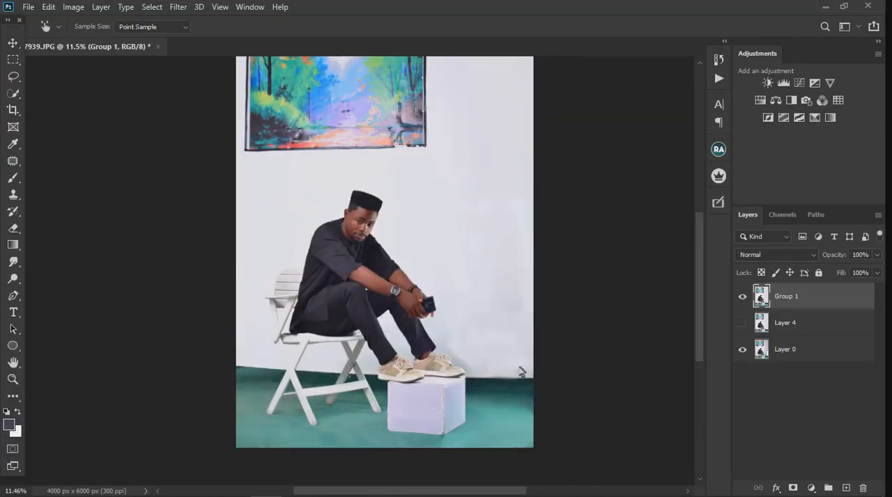
- Toggle the visibility of the Group 1 layer to compare the retouched portrait with the original photo
scroll(349, 286, down, 2)
click(743, 297)
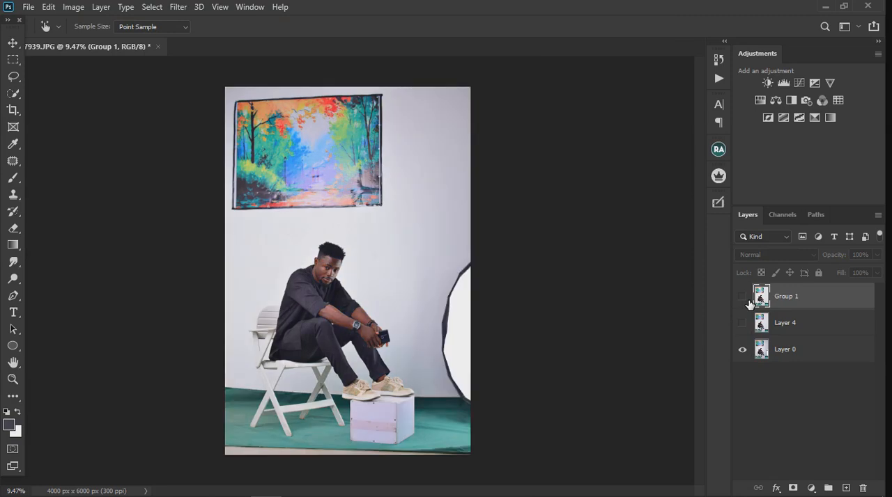
click(748, 300)
click(748, 300)
click(742, 297)
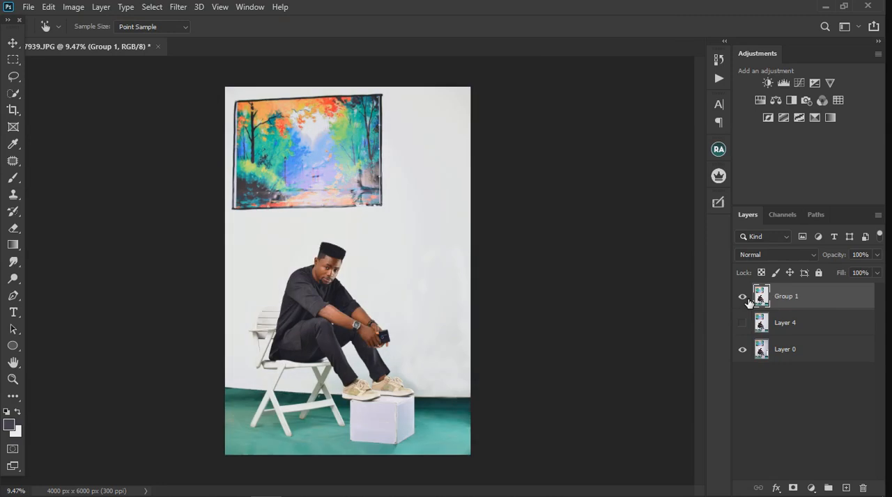
- Examine the man's forearm skin, clothing and shoes, the white box and the full composition of the retouched image
scroll(335, 333, up, 5)
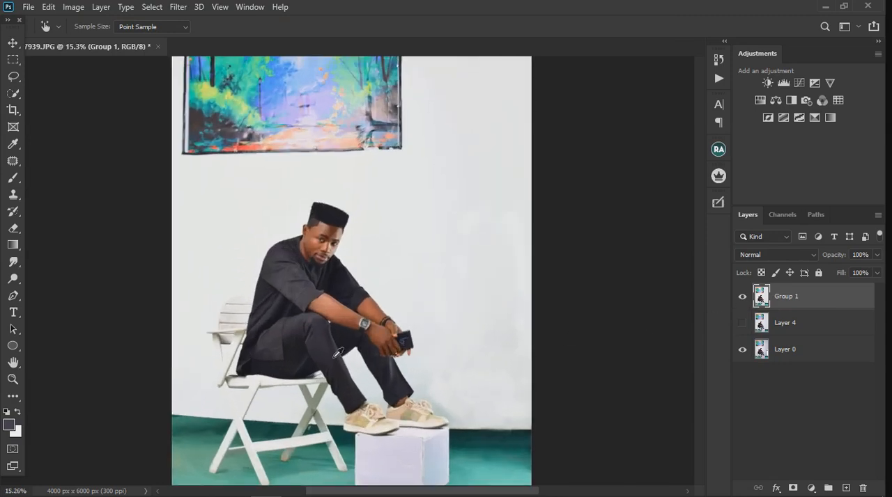
scroll(334, 300, up, 3)
scroll(324, 280, up, 4)
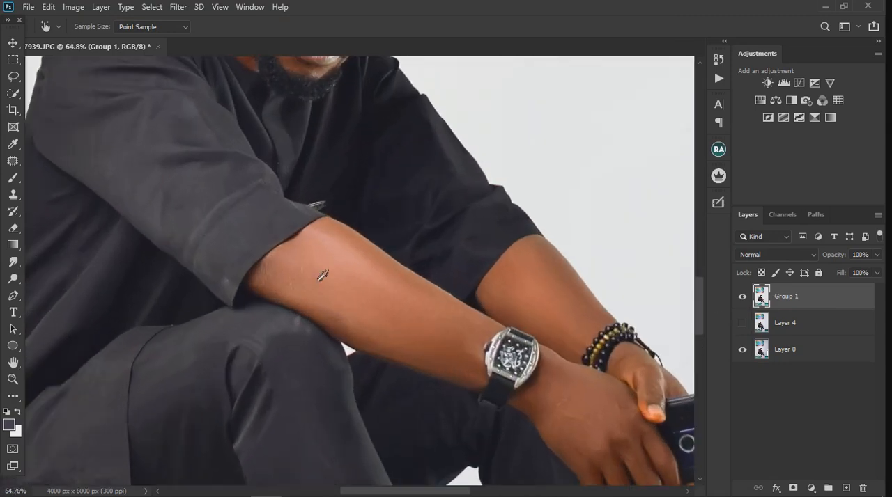
scroll(323, 277, up, 3)
scroll(250, 280, down, 1)
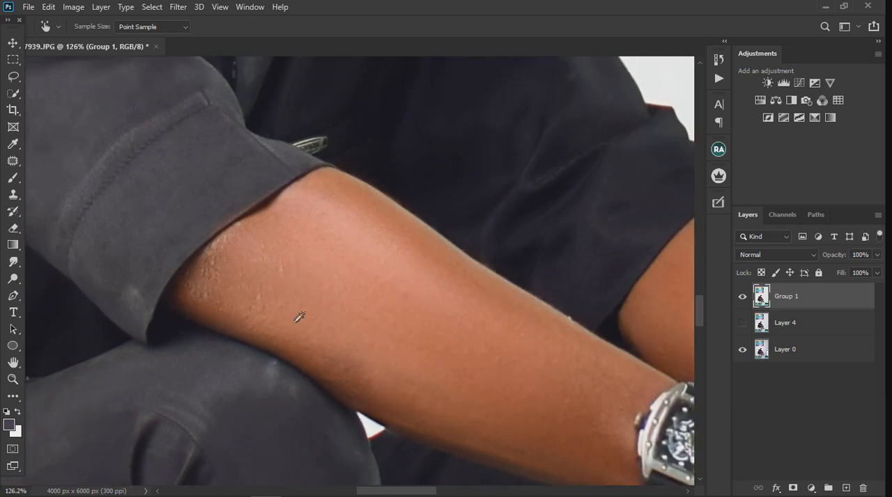
scroll(273, 304, down, 4)
scroll(272, 304, down, 6)
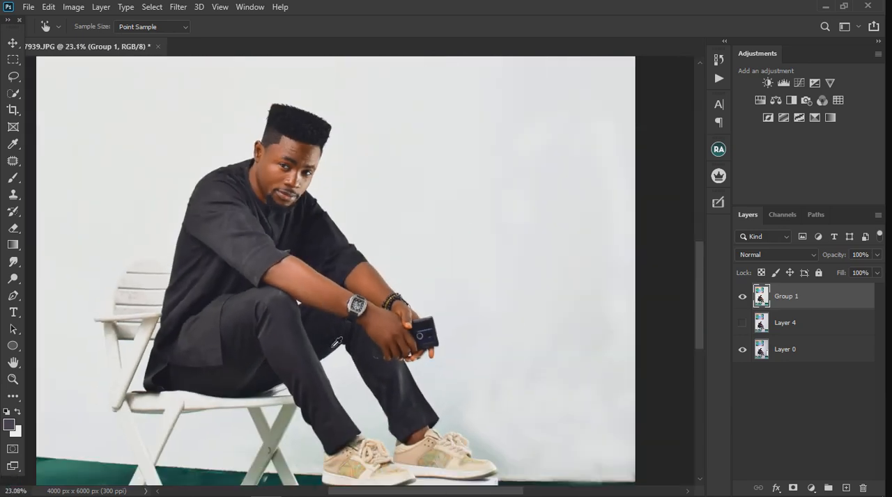
scroll(390, 420, up, 2)
scroll(399, 411, down, 5)
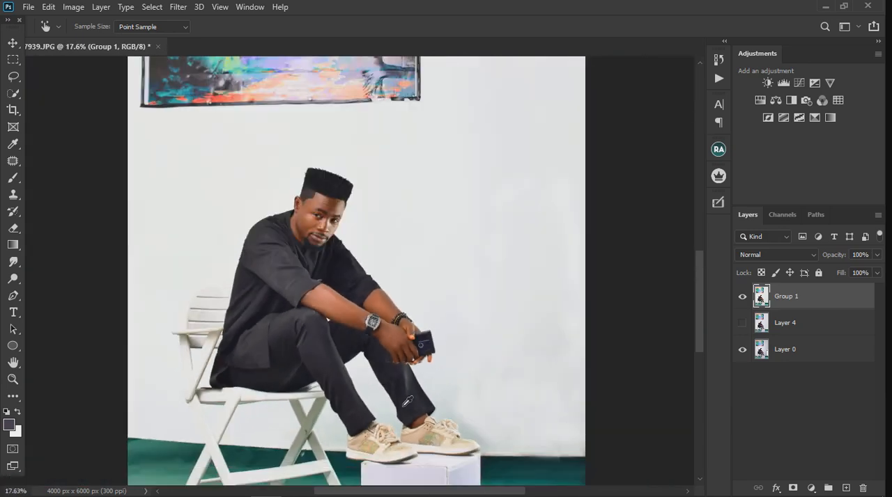
scroll(408, 402, up, 4)
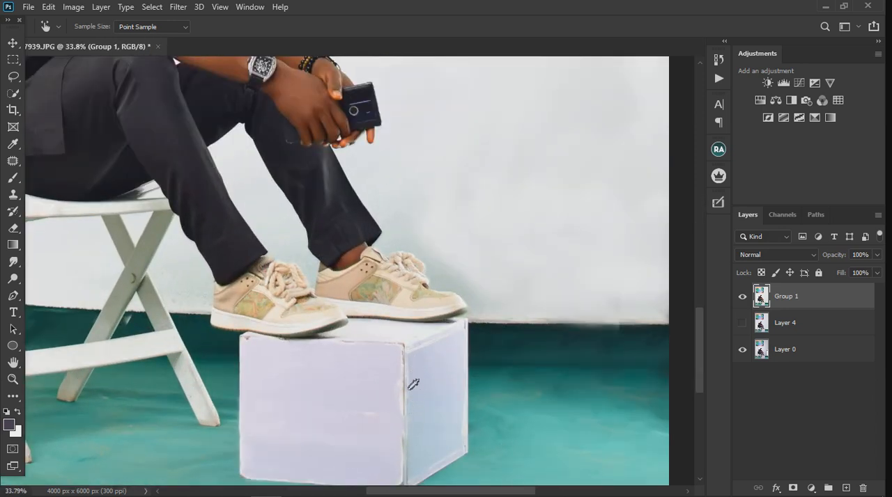
scroll(411, 394, down, 5)
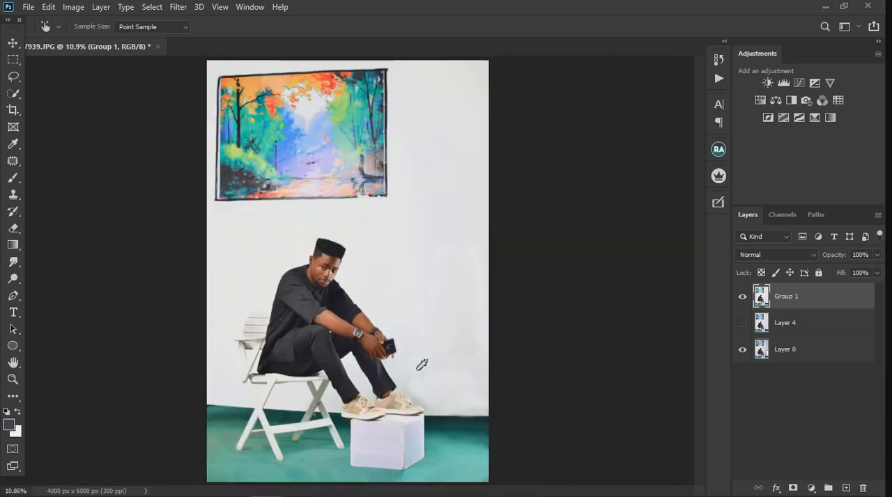
- Smooth the uneven tones of the white wall beside the man with the Mixer Brush, enlarging the brush to size 800
click(13, 197)
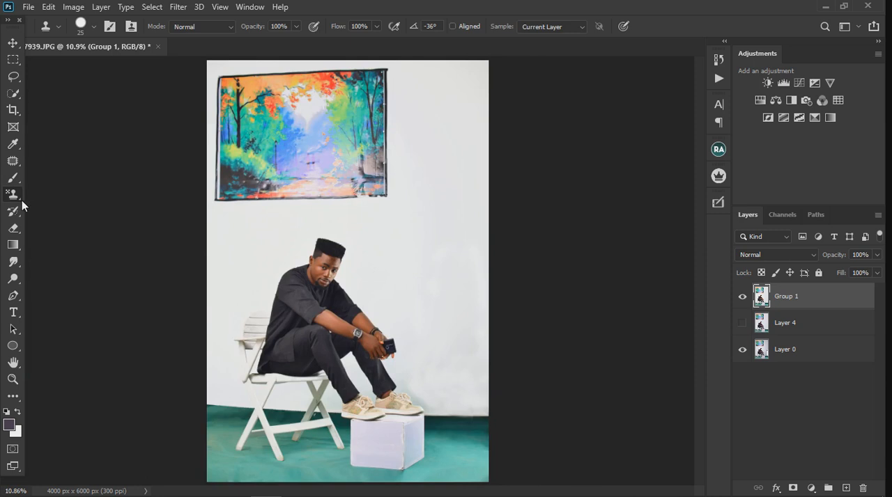
right_click(13, 178)
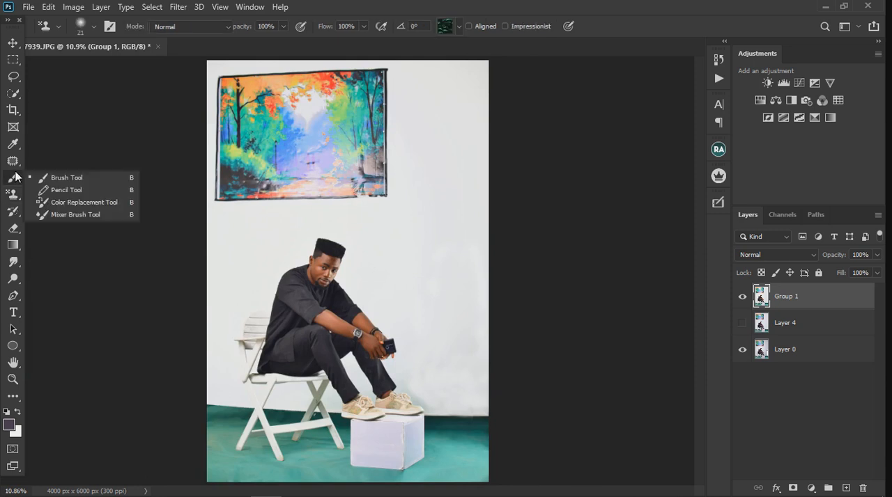
click(70, 215)
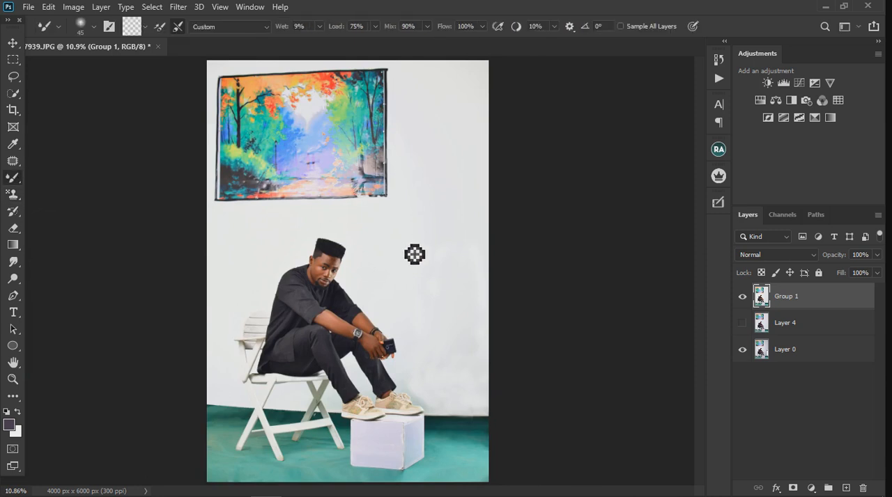
key(bracketright)
key(bracketright)
key(bracketright)
key(bracketright)
key(bracketright)
key(bracketright)
key(bracketright)
key(bracketright)
key(bracketright)
key(bracketright)
key(bracketright)
key(bracketright)
key(bracketright)
key(bracketright)
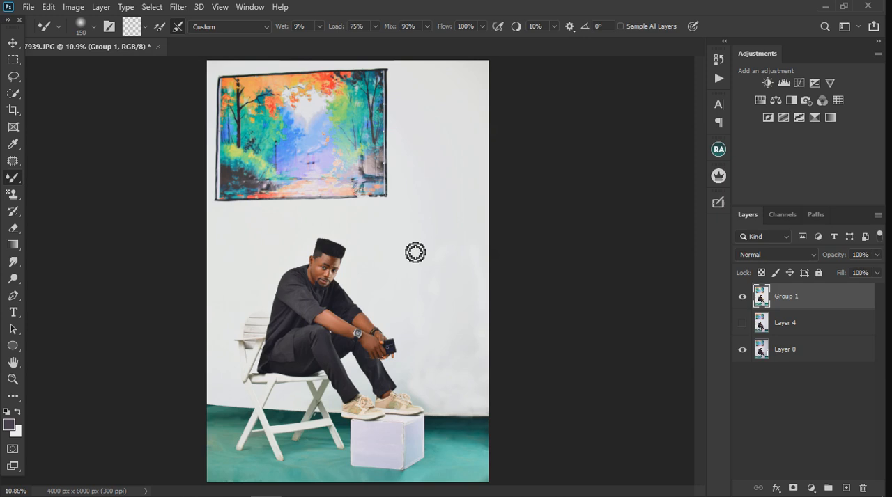
key(bracketright)
key(bracketright)
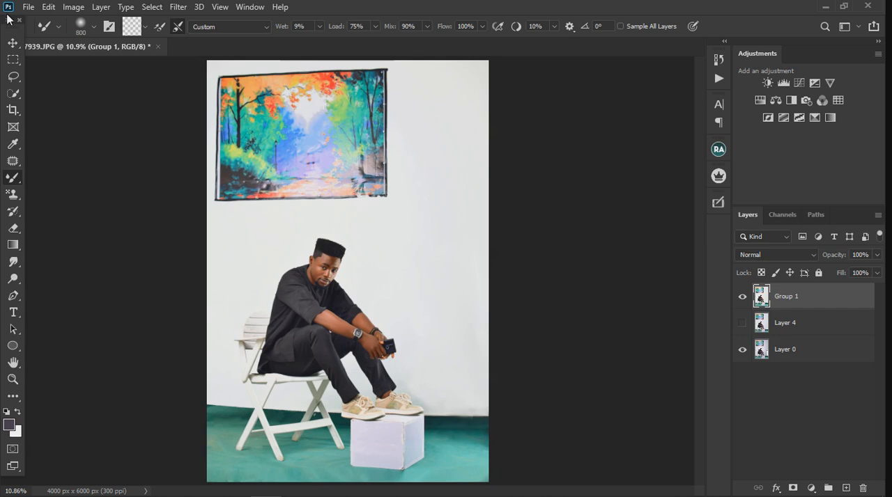
click(14, 44)
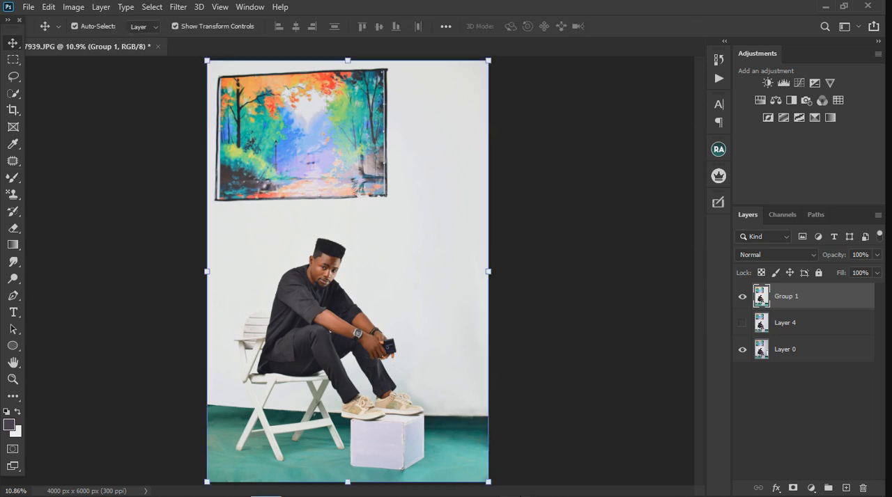
mouse_move(514, 496)
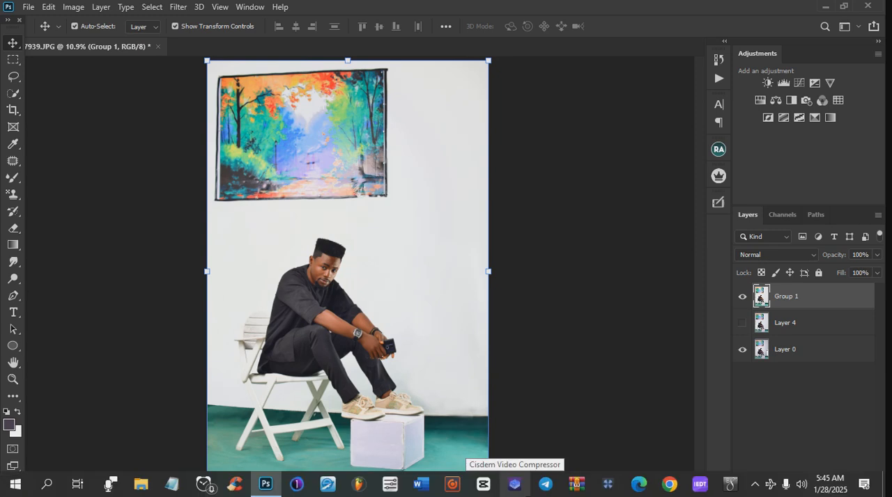